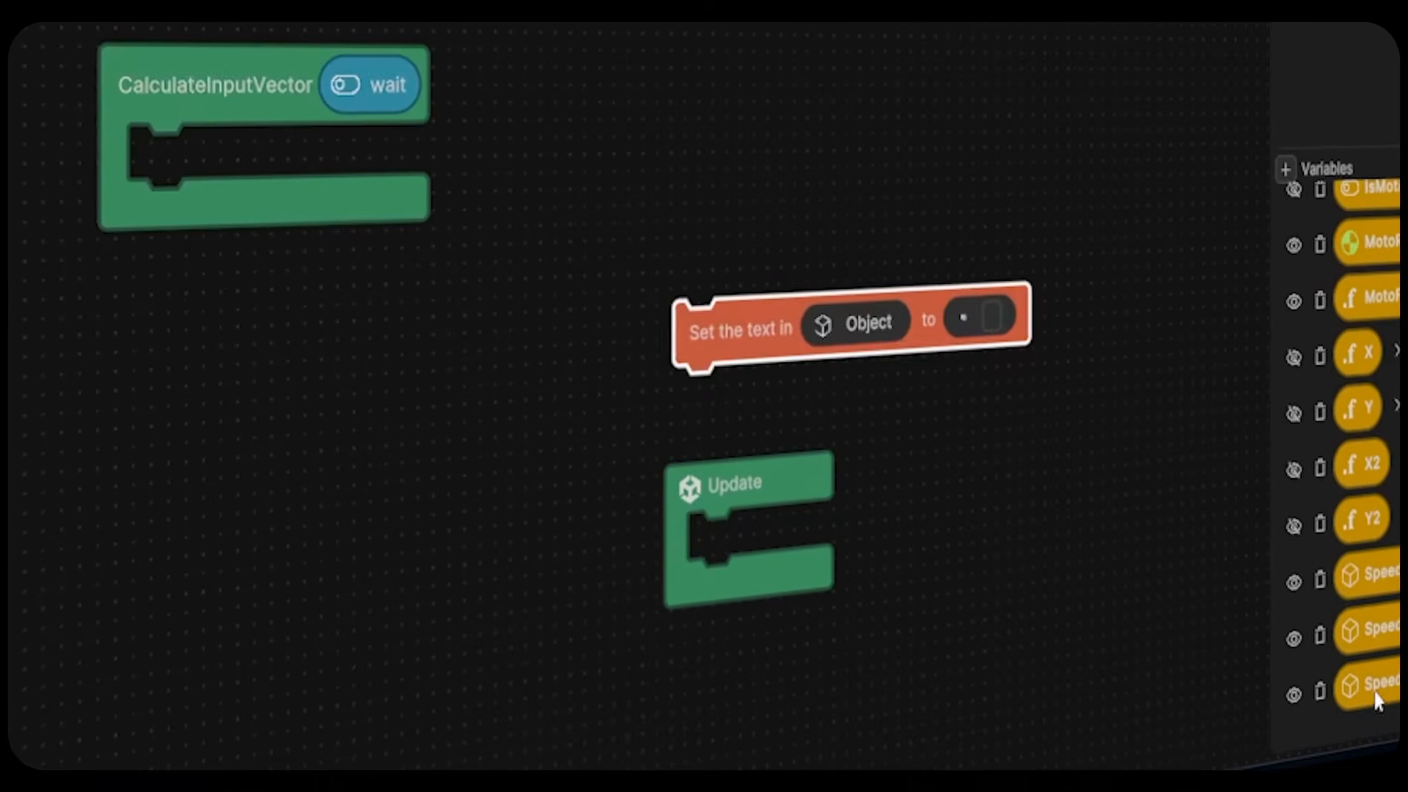
- Set SpeedText's text to MotoForce converted with To string
{"action": "left_click_drag", "start_coordinate": [1378, 702], "coordinate": [850, 324]}
{"action": "left_click_drag", "start_coordinate": [723, 329], "coordinate": [648, 339]}
{"action": "left_click_drag", "start_coordinate": [1370, 299], "coordinate": [953, 321]}
{"action": "left_click", "coordinate": [965, 192]}
{"action": "left_click", "coordinate": [1037, 236]}
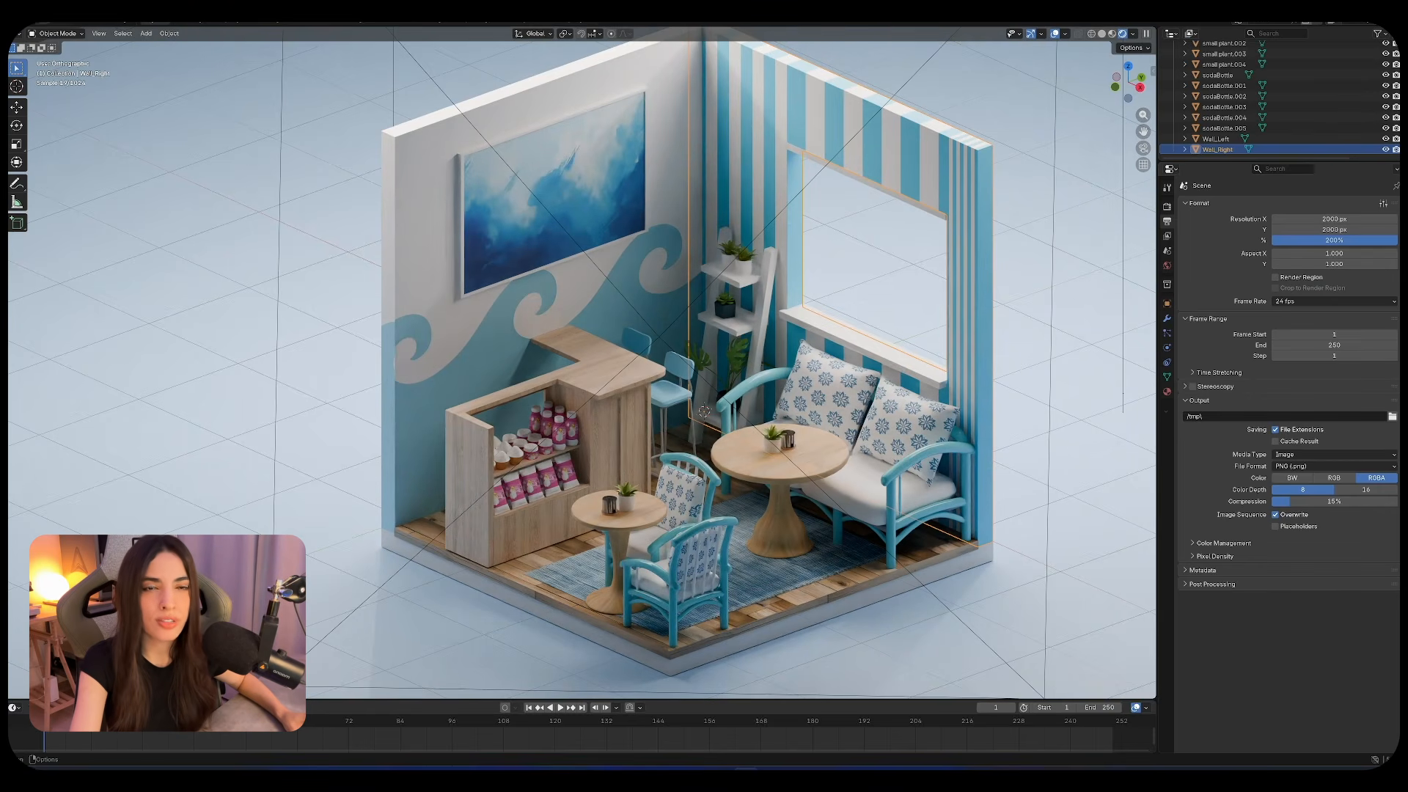
- Choose Render Image from the Render menu to render the café room still
{"action": "left_click", "coordinate": [64, 21]}
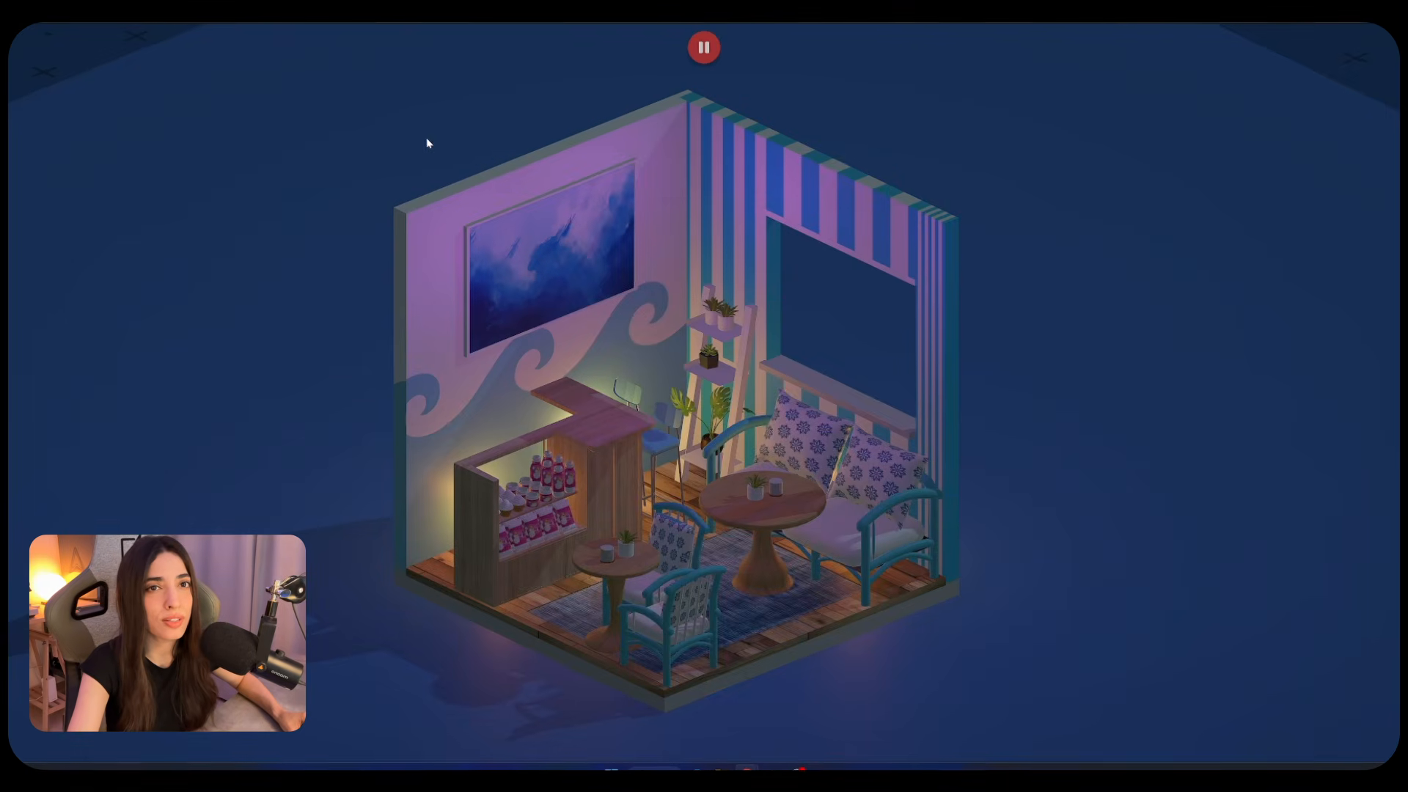
- Light the round-table and small-table candles, then put both out again
{"action": "left_click", "coordinate": [773, 494]}
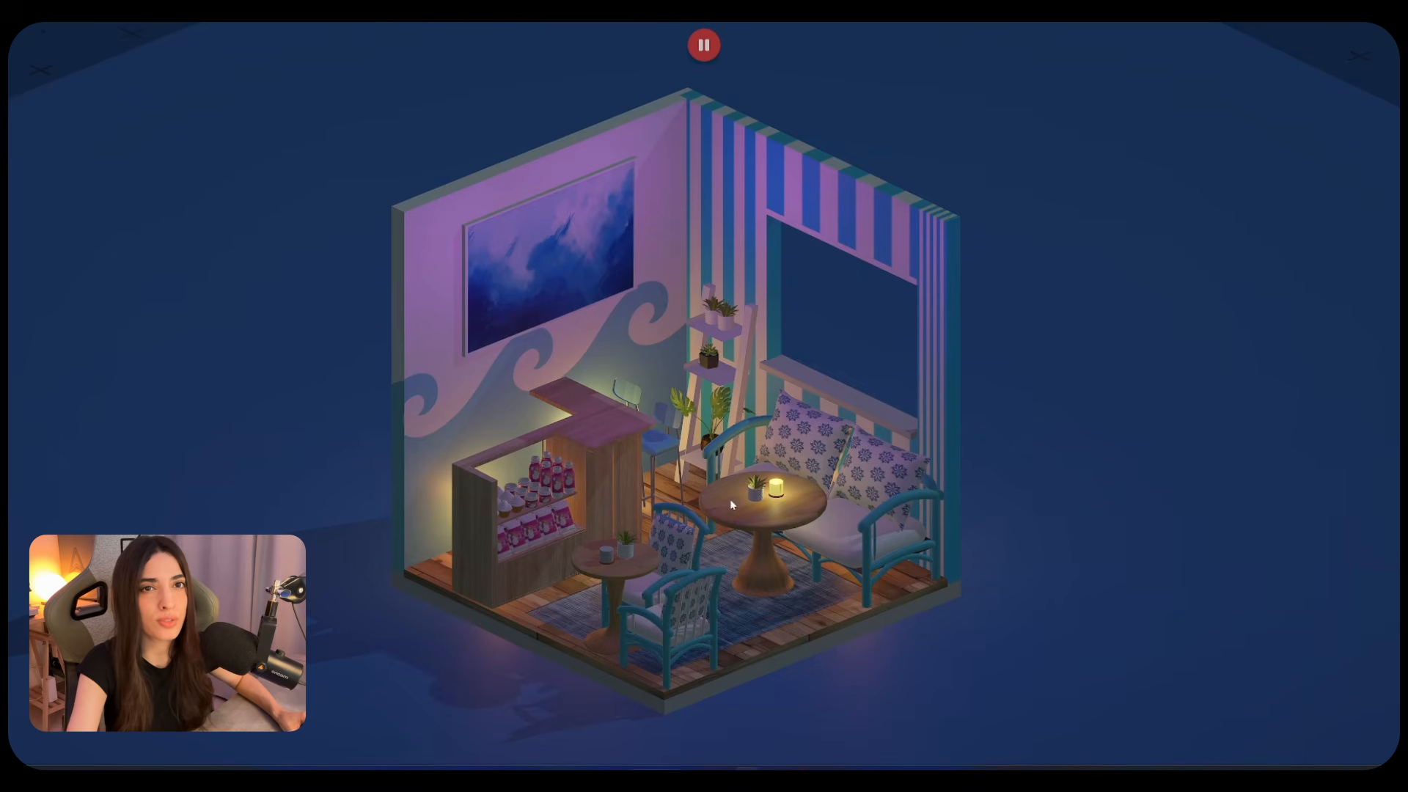
{"action": "left_click", "coordinate": [625, 566]}
{"action": "left_click", "coordinate": [782, 496]}
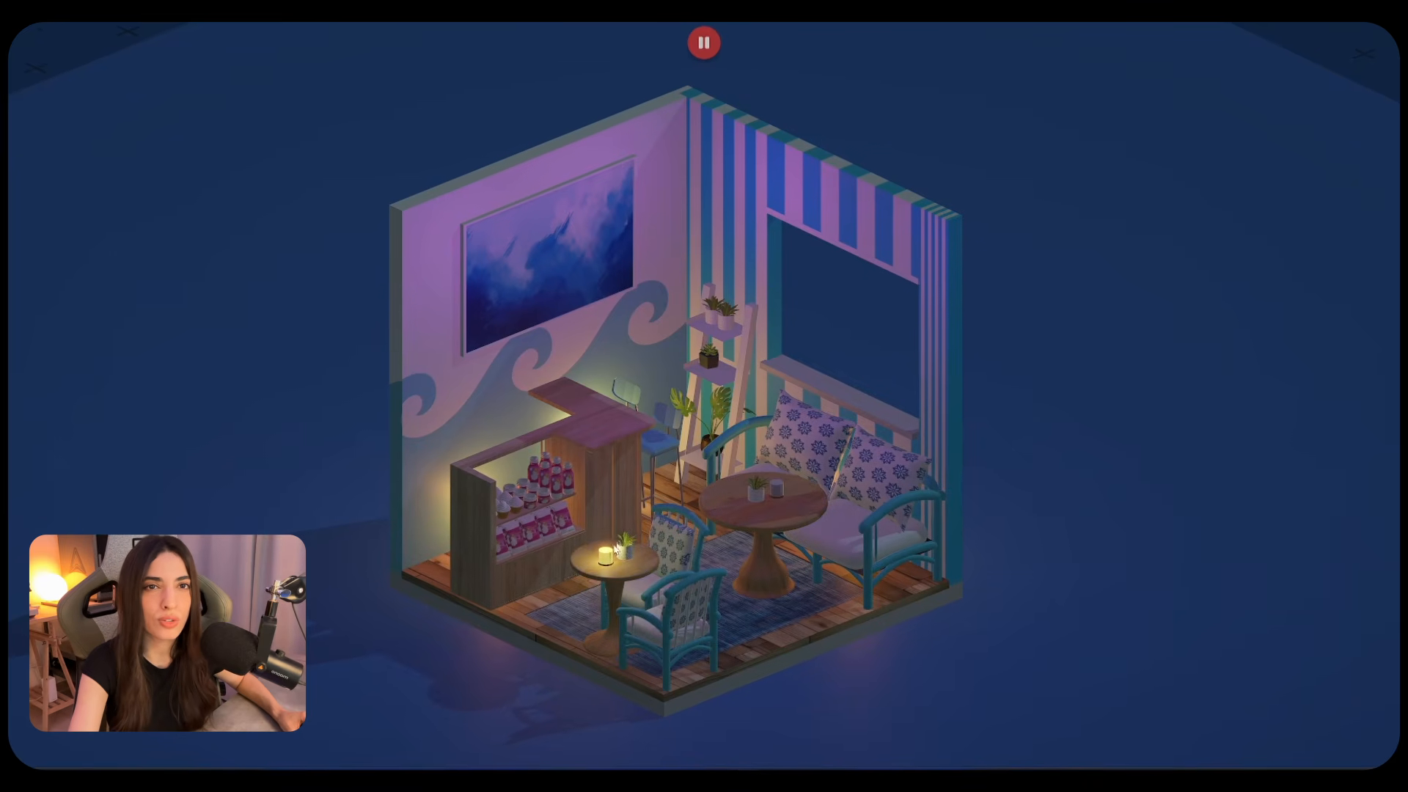
{"action": "left_click", "coordinate": [626, 579]}
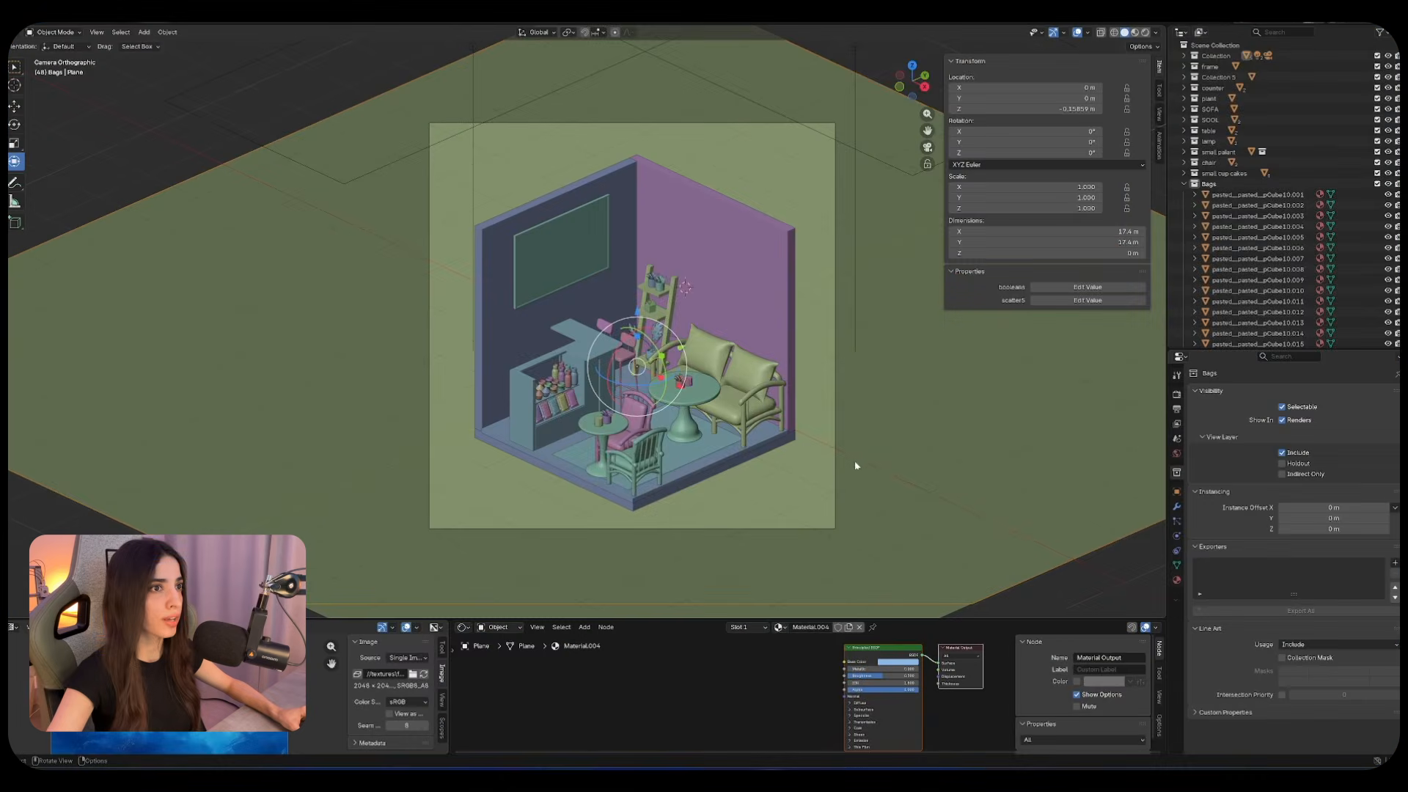
{"action": "scroll", "coordinate": [806, 451], "scroll_direction": "down", "scroll_amount": 3}
{"action": "middle_click_drag", "start_coordinate": [771, 434], "coordinate": [752, 409]}
- Preview the room from the orthographic camera view in Rendered shading
{"action": "scroll", "coordinate": [763, 404], "scroll_direction": "down", "scroll_amount": 3}
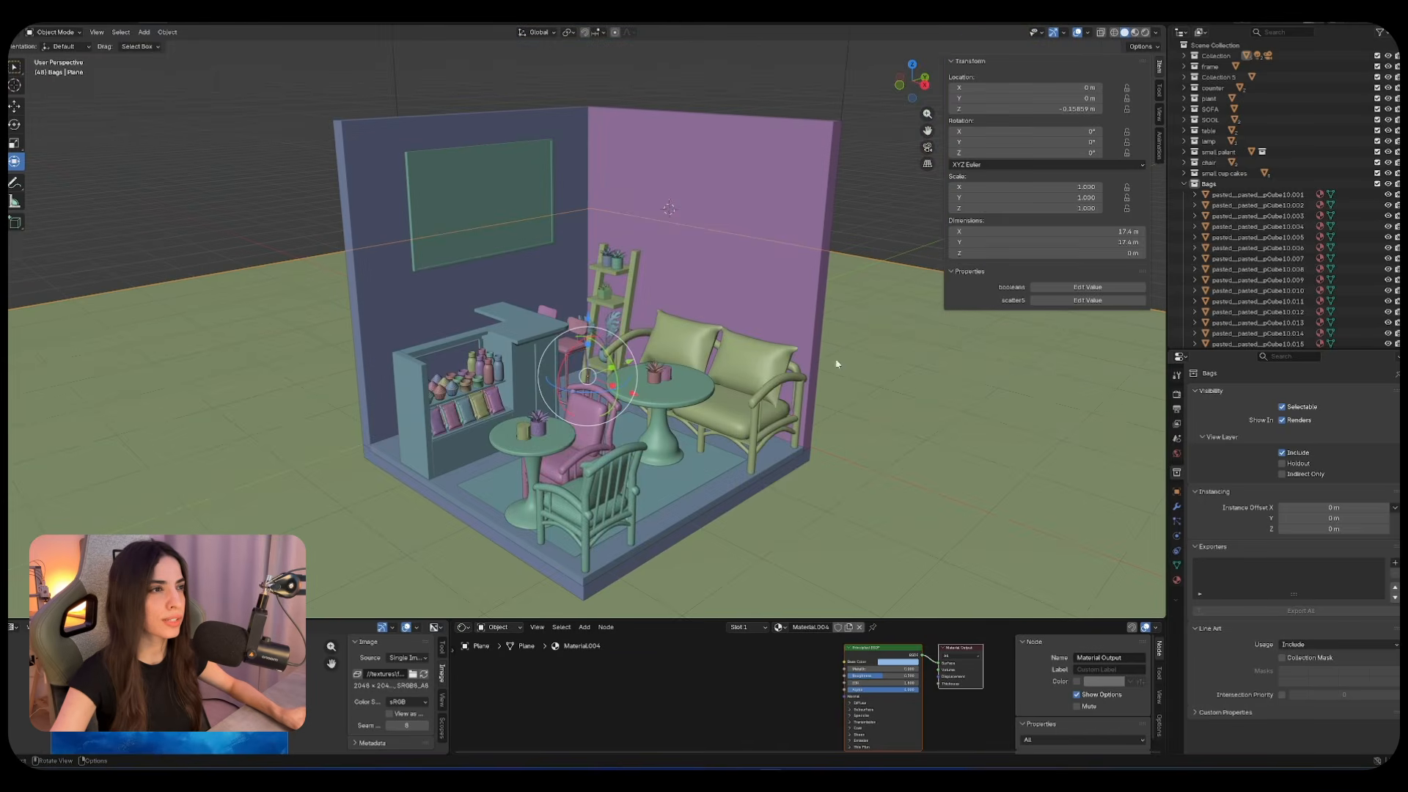
{"action": "left_click", "coordinate": [927, 147]}
{"action": "left_click", "coordinate": [1146, 33]}
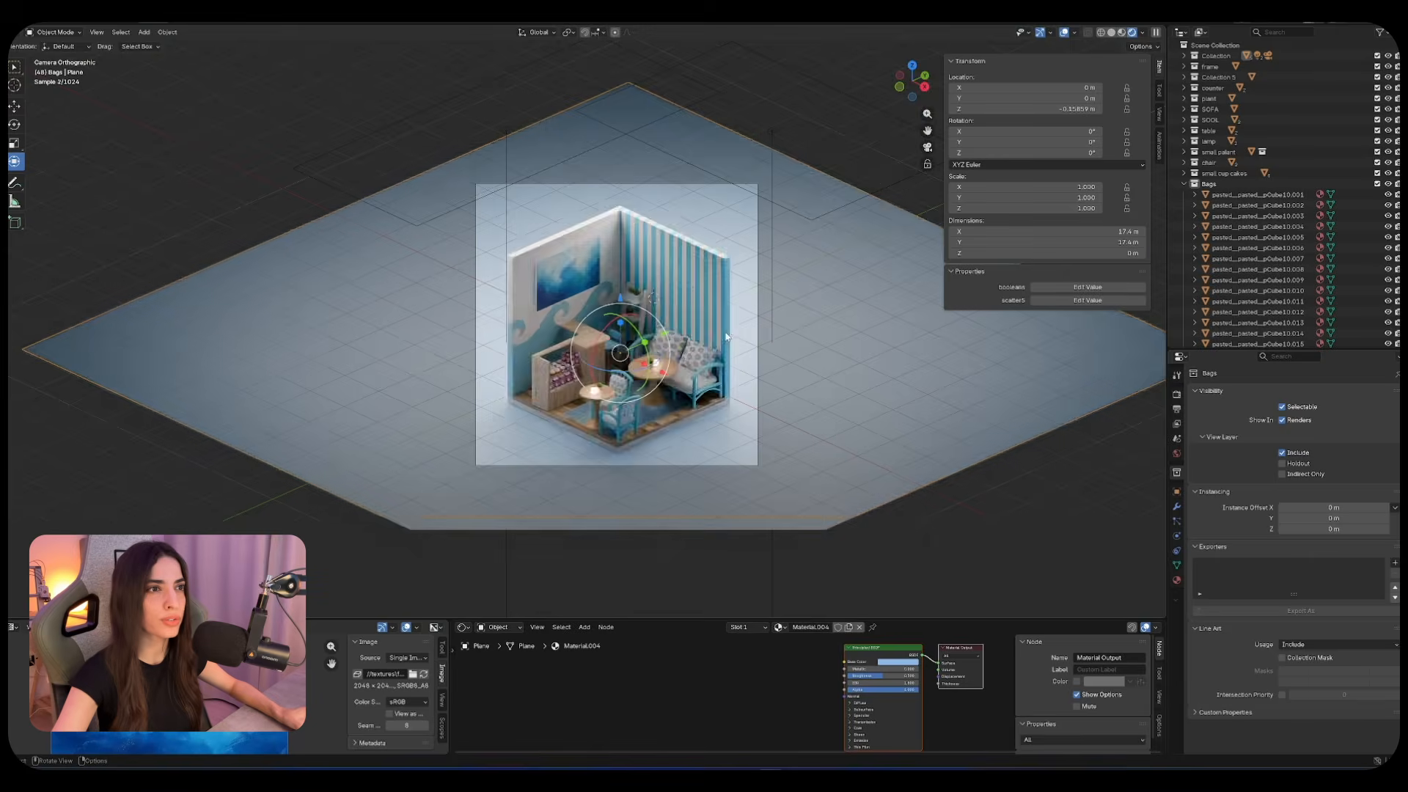
{"action": "scroll", "coordinate": [806, 395], "scroll_direction": "up", "scroll_amount": 5}
- Set the resturant_unity FBX export's Path Mode to Copy
{"action": "middle_click_drag", "start_coordinate": [811, 396], "coordinate": [733, 373]}
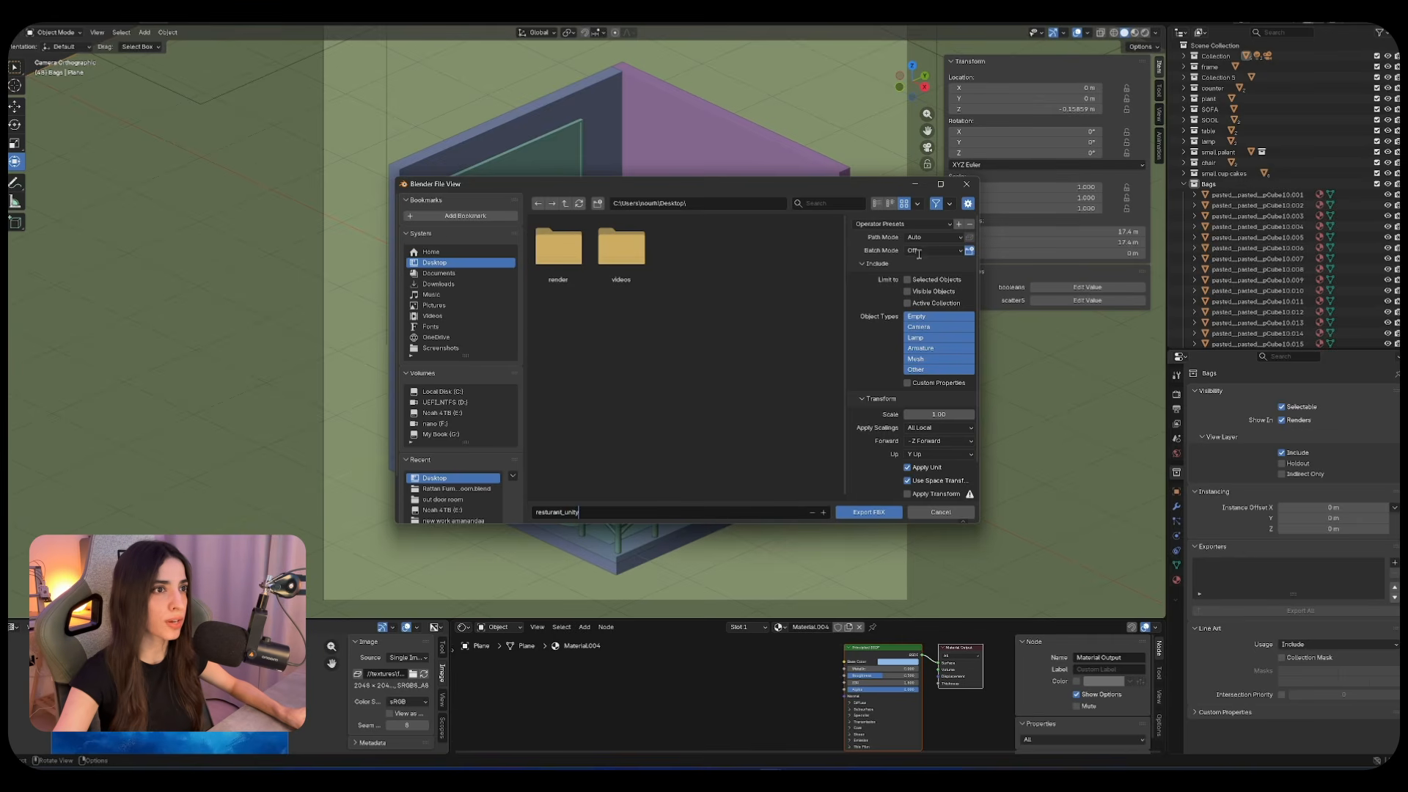
{"action": "left_click", "coordinate": [961, 238]}
{"action": "left_click", "coordinate": [935, 309]}
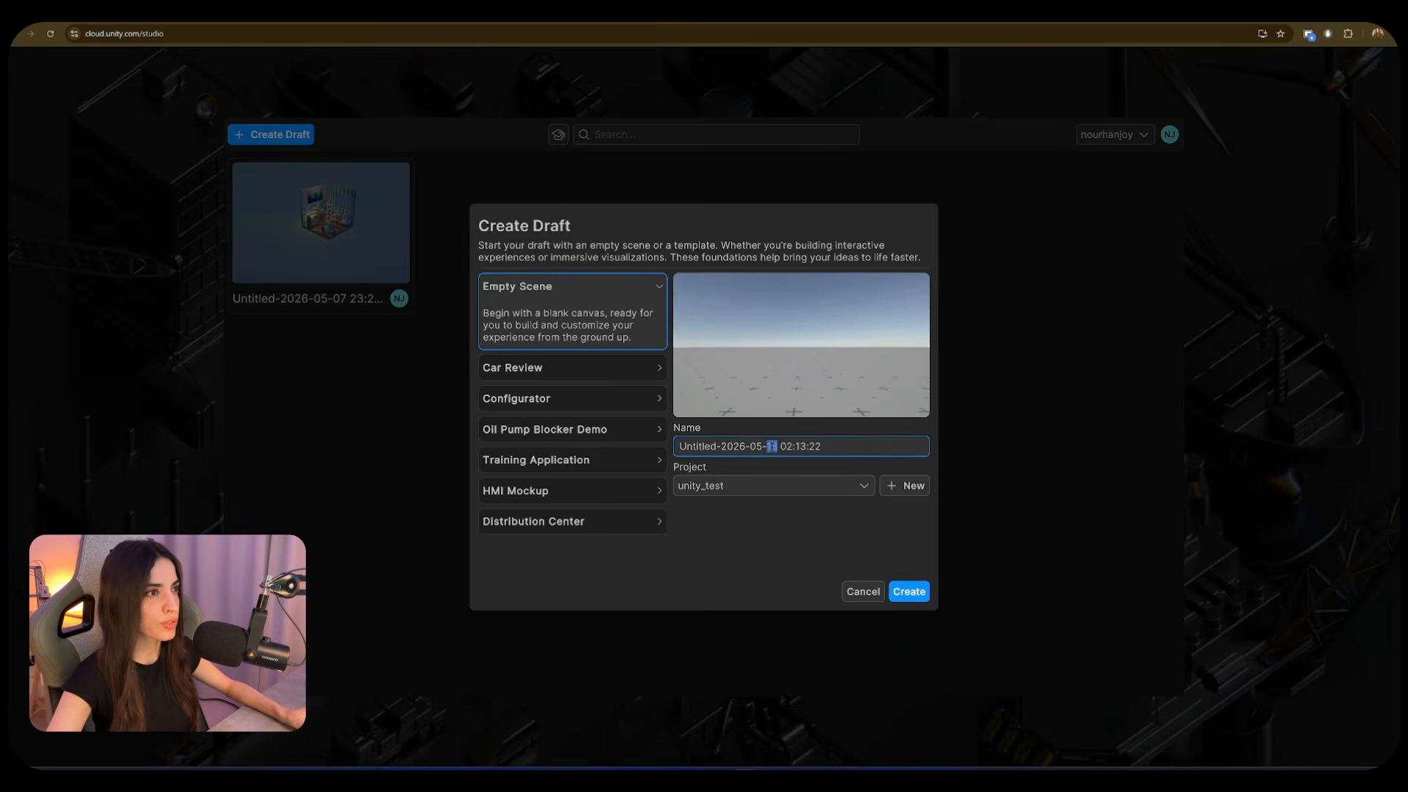
- Name the new Empty Scene draft 'Resturant' and create it
{"action": "triple_click", "coordinate": [774, 447]}
{"action": "type", "text": "r"}
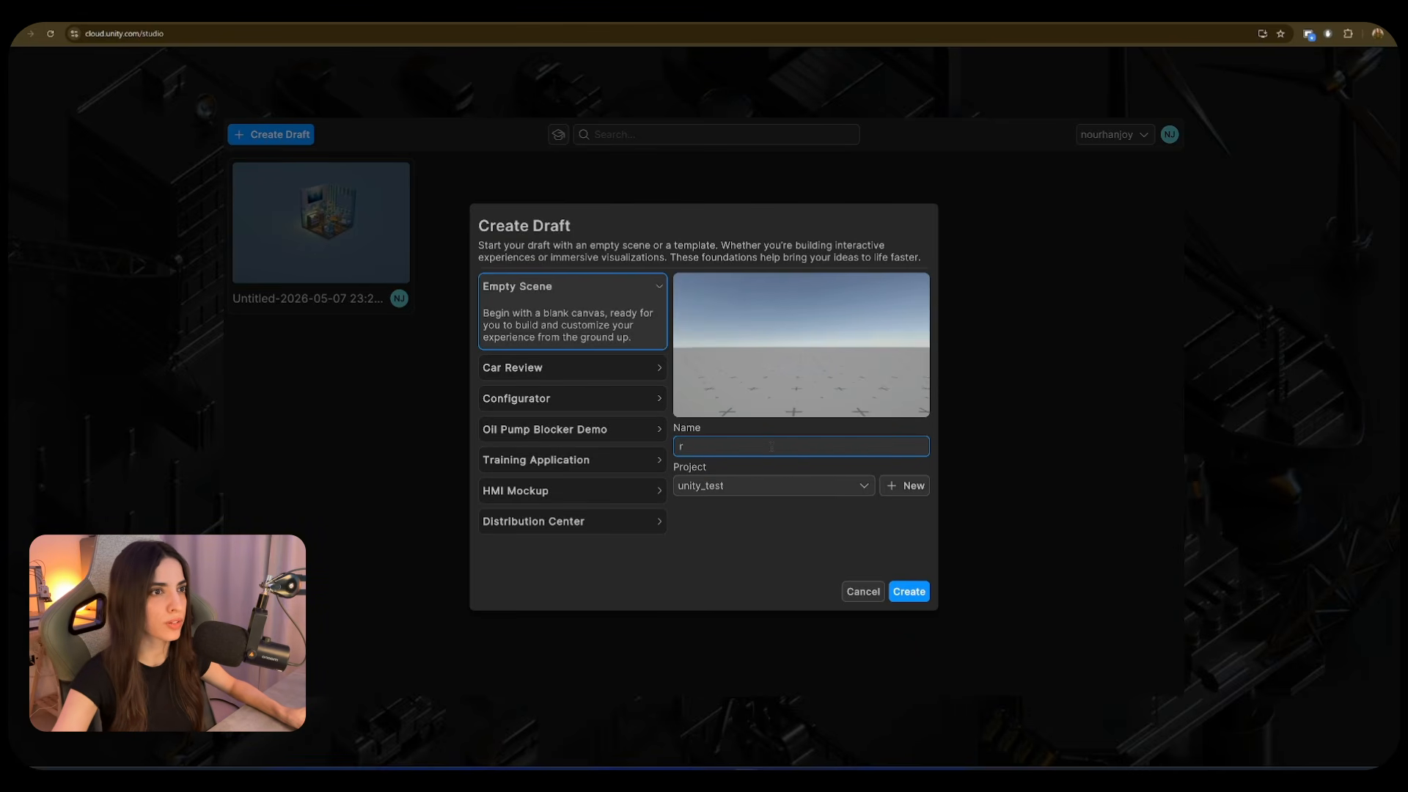
{"action": "key", "text": "BackSpace"}
{"action": "type", "text": "R"}
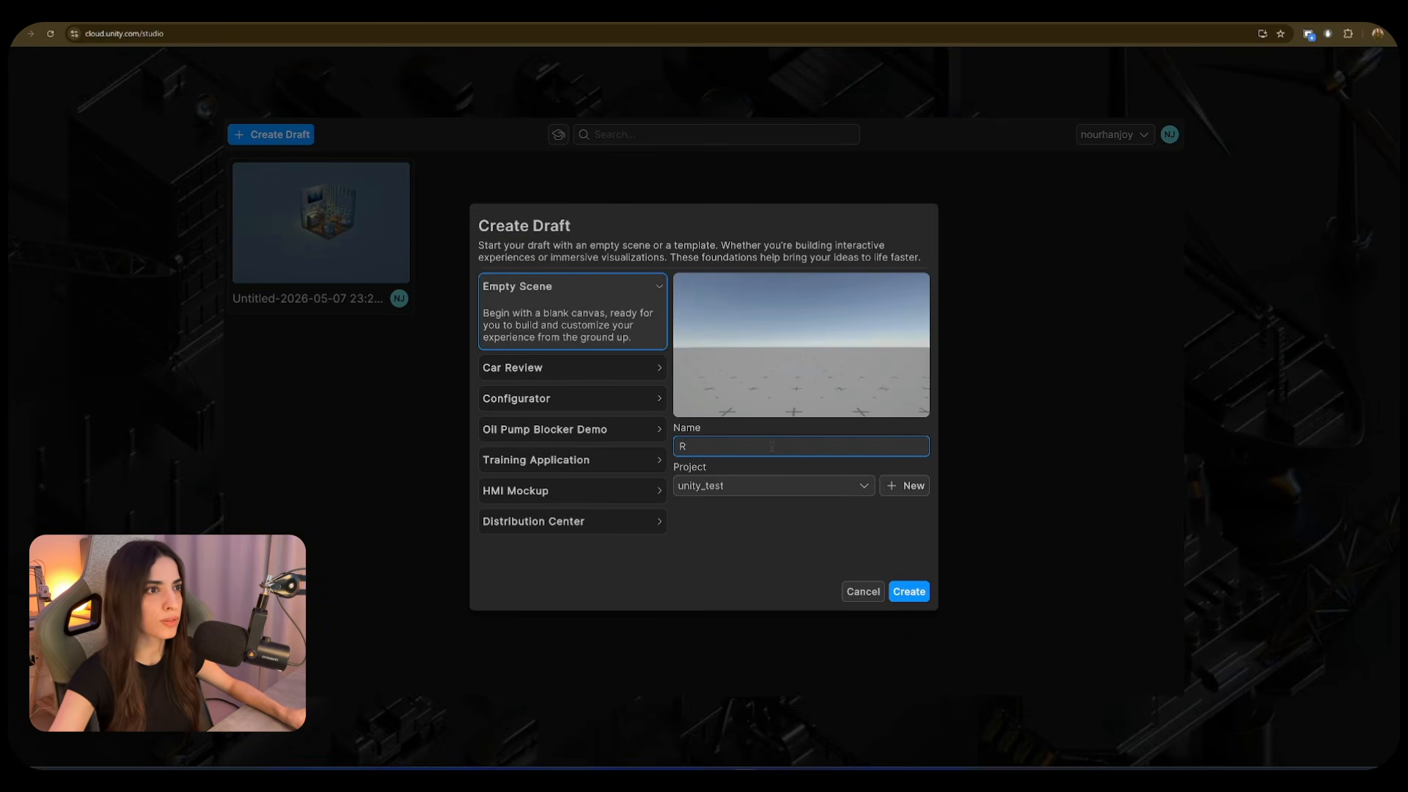
{"action": "type", "text": "esturant"}
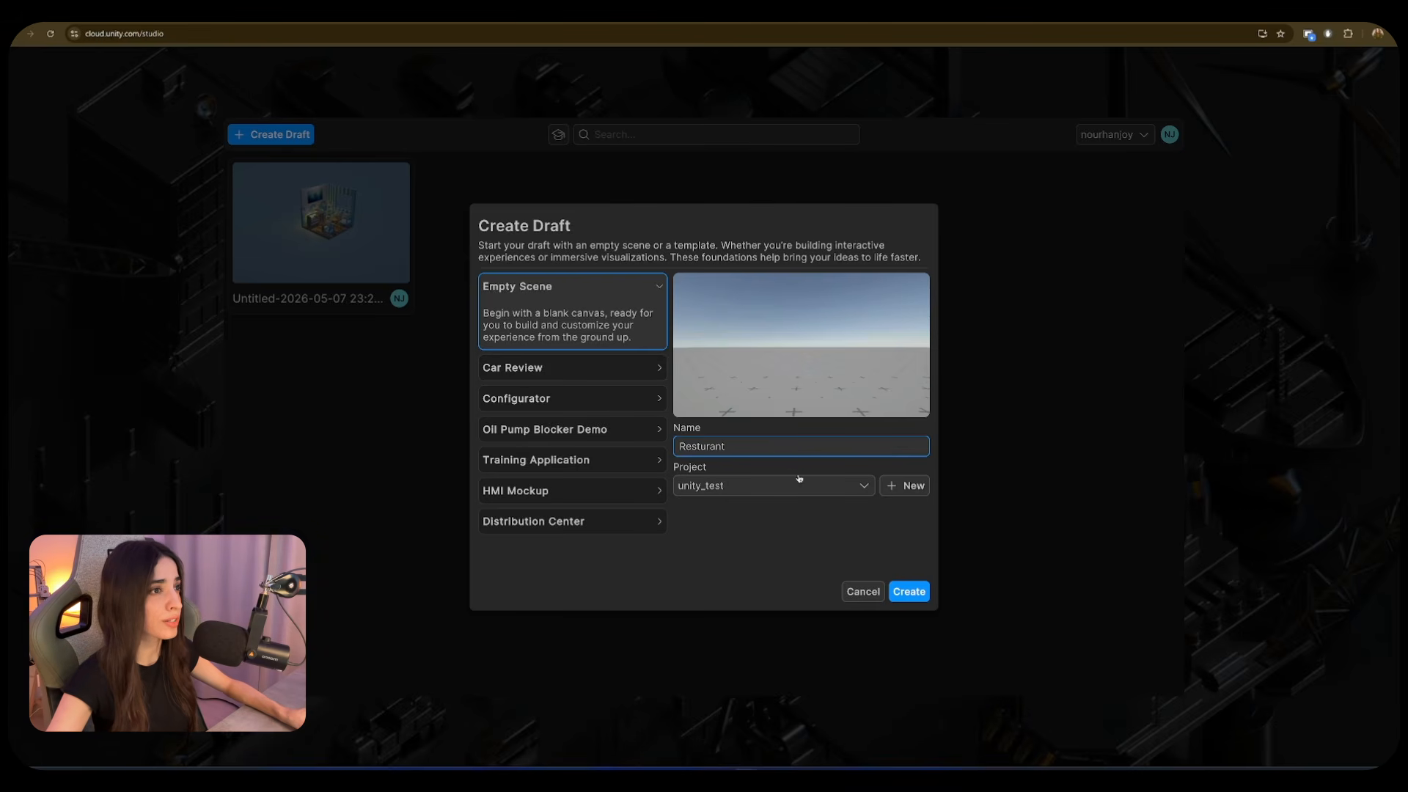
{"action": "left_click", "coordinate": [909, 591]}
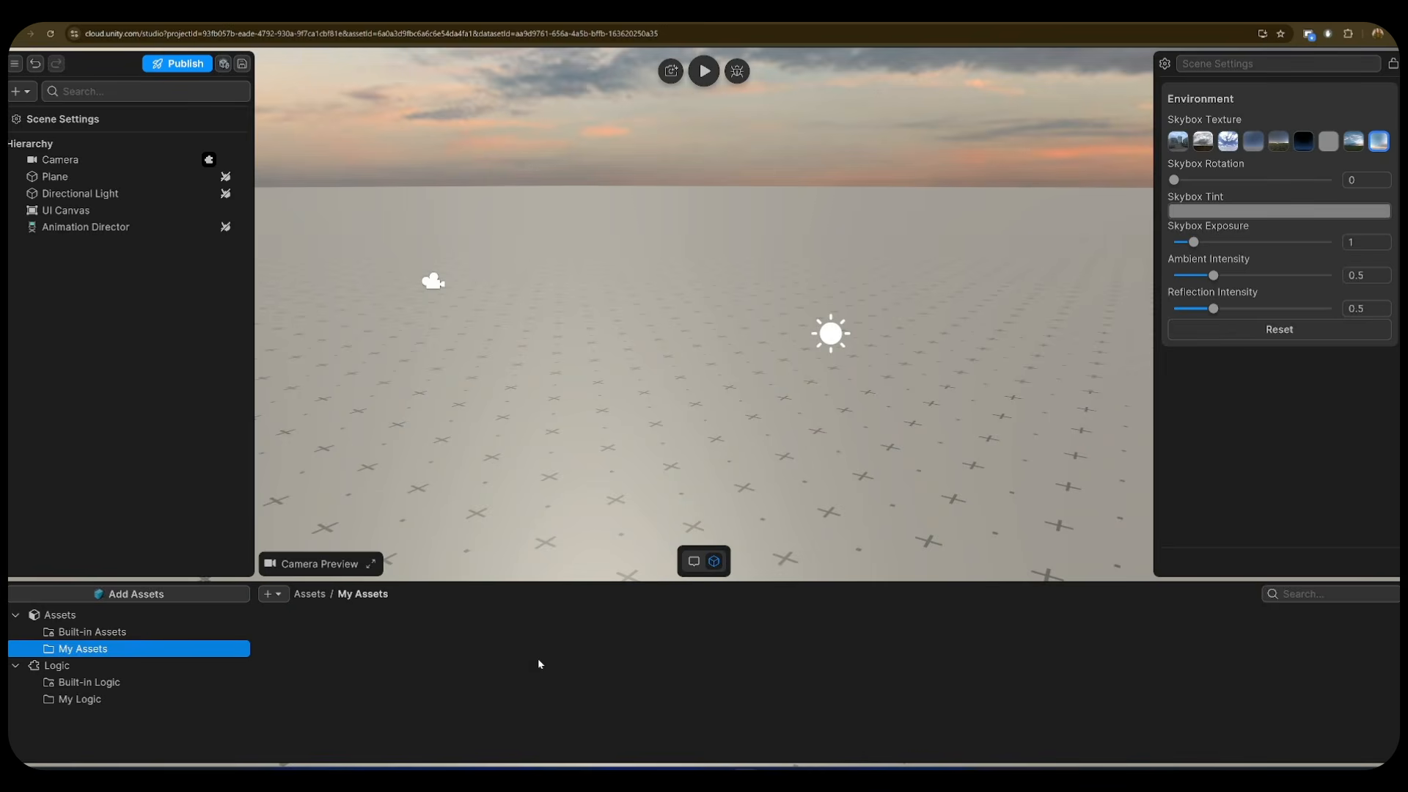
- In the Asset Manager, pick resturant_unity.fbx as a new asset to add
{"action": "left_click", "coordinate": [139, 632]}
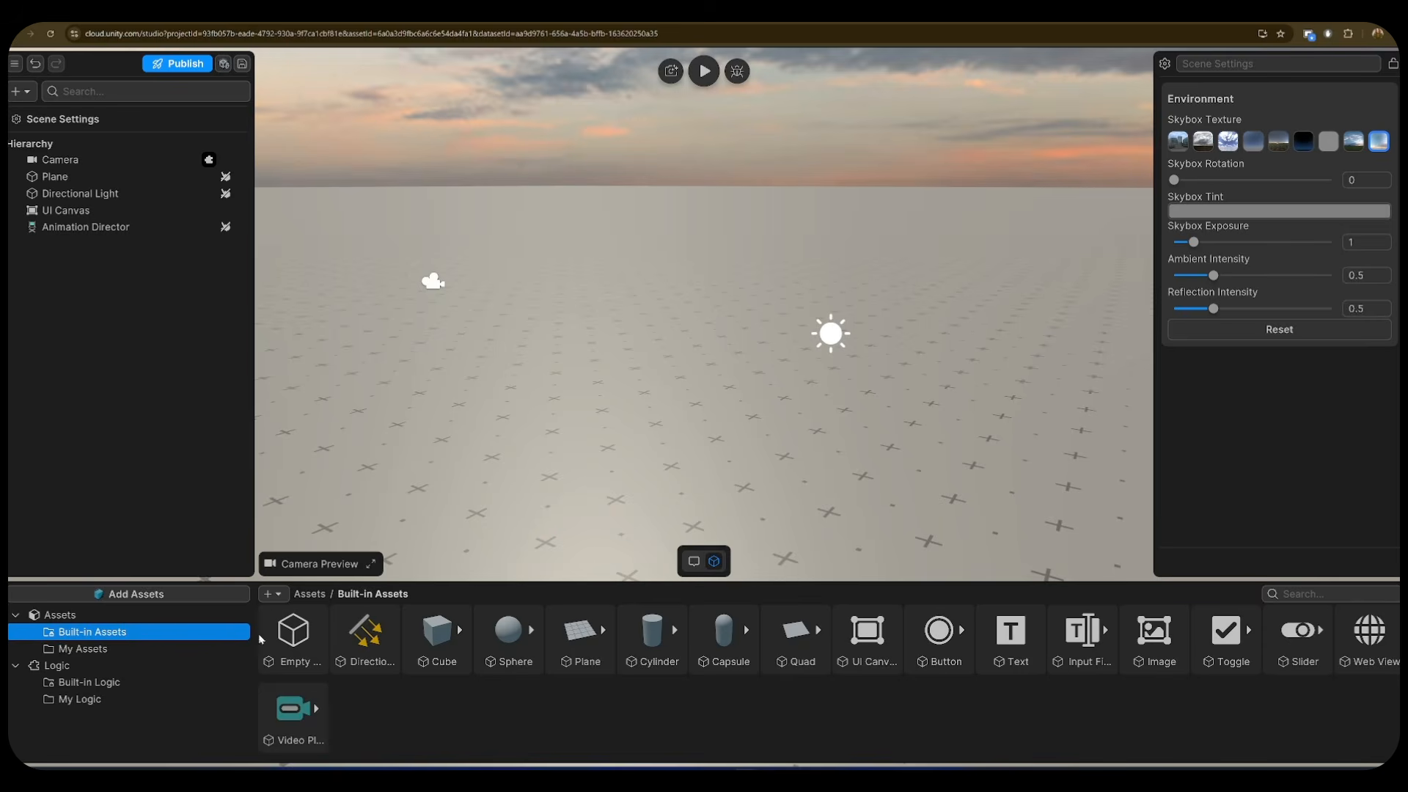
{"action": "left_click", "coordinate": [249, 594]}
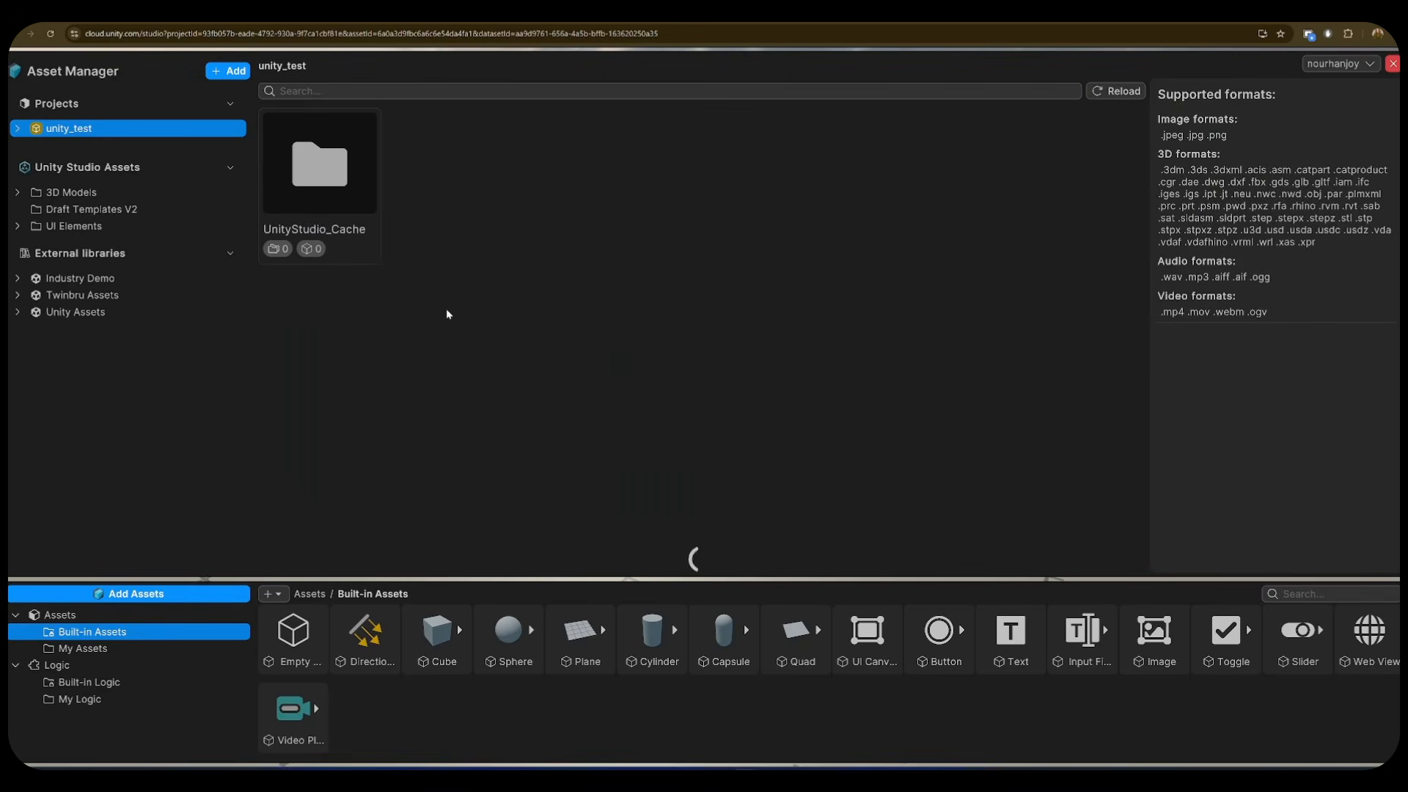
{"action": "left_click", "coordinate": [231, 70]}
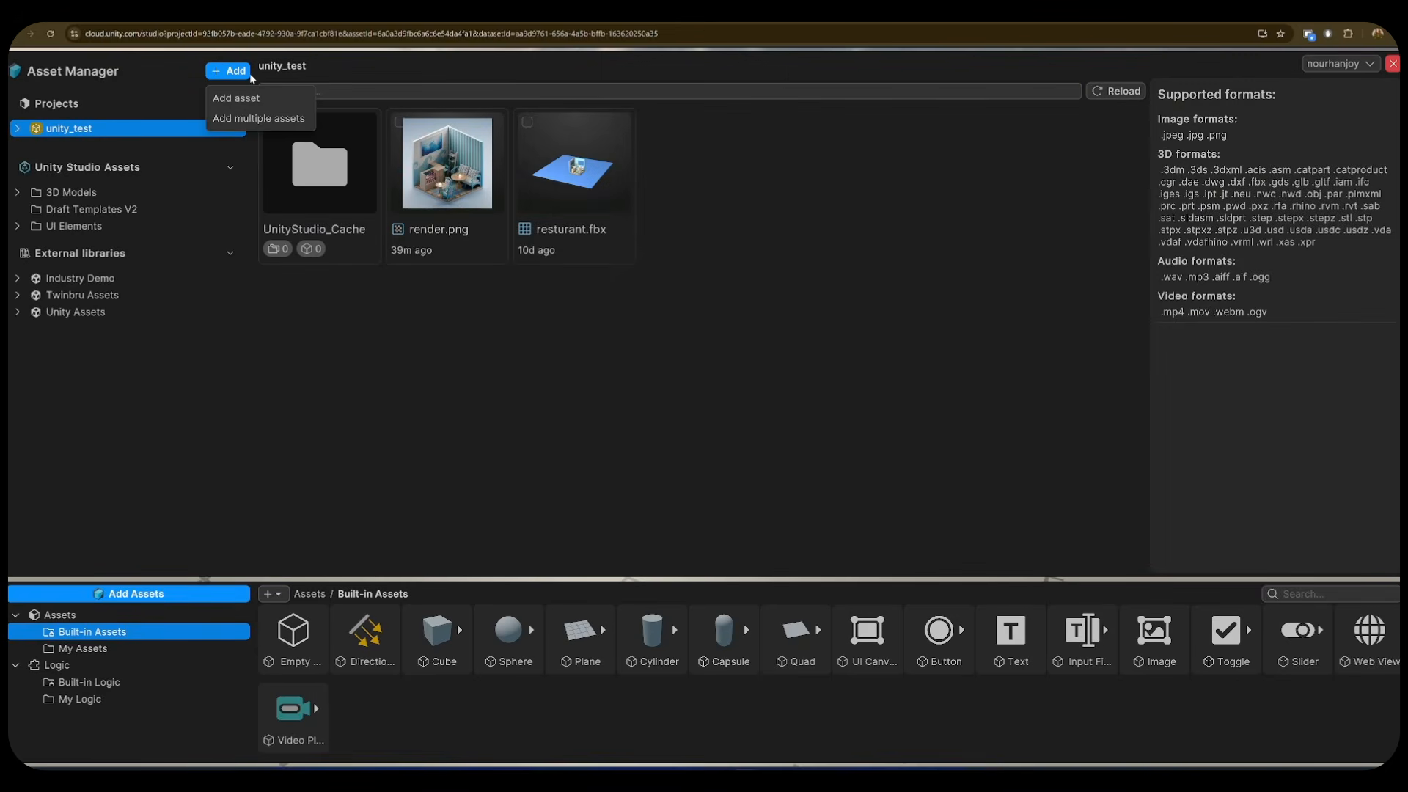
{"action": "left_click", "coordinate": [242, 97]}
{"action": "left_click", "coordinate": [704, 397]}
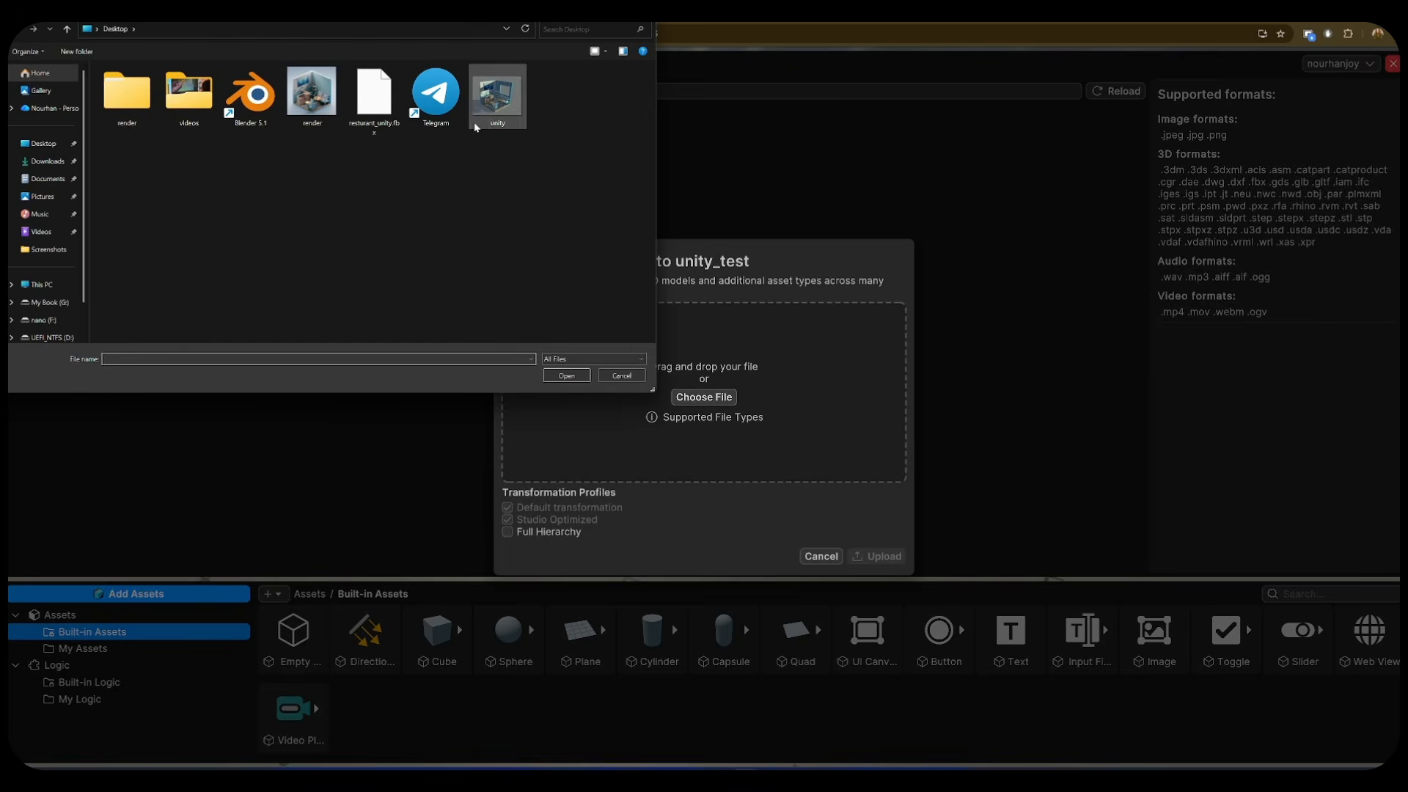
{"action": "double_click", "coordinate": [374, 99]}
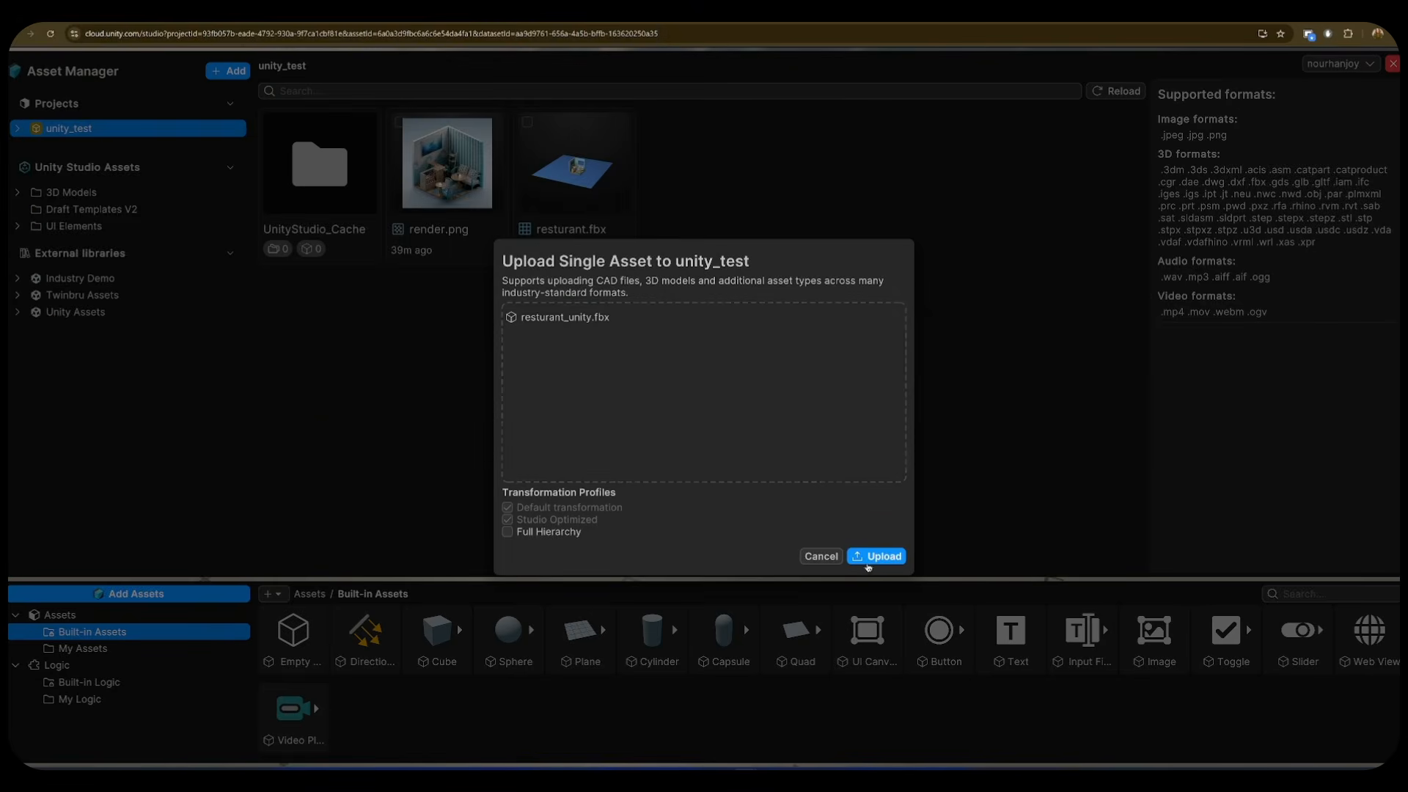
- Upload and import the fbx, then place the restaurant room in the scene
{"action": "left_click", "coordinate": [878, 555]}
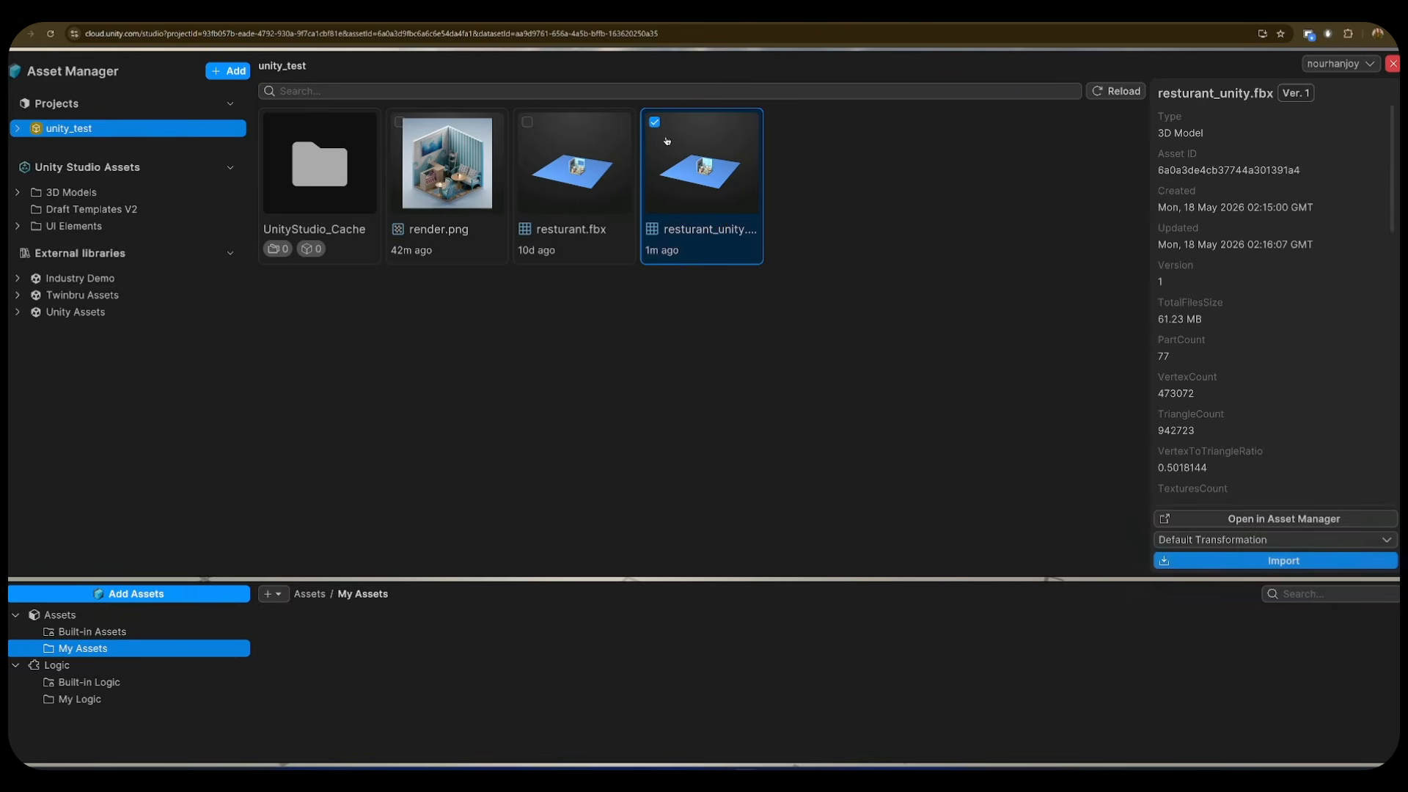
{"action": "left_click", "coordinate": [1269, 561]}
{"action": "left_click_drag", "start_coordinate": [294, 632], "coordinate": [516, 412]}
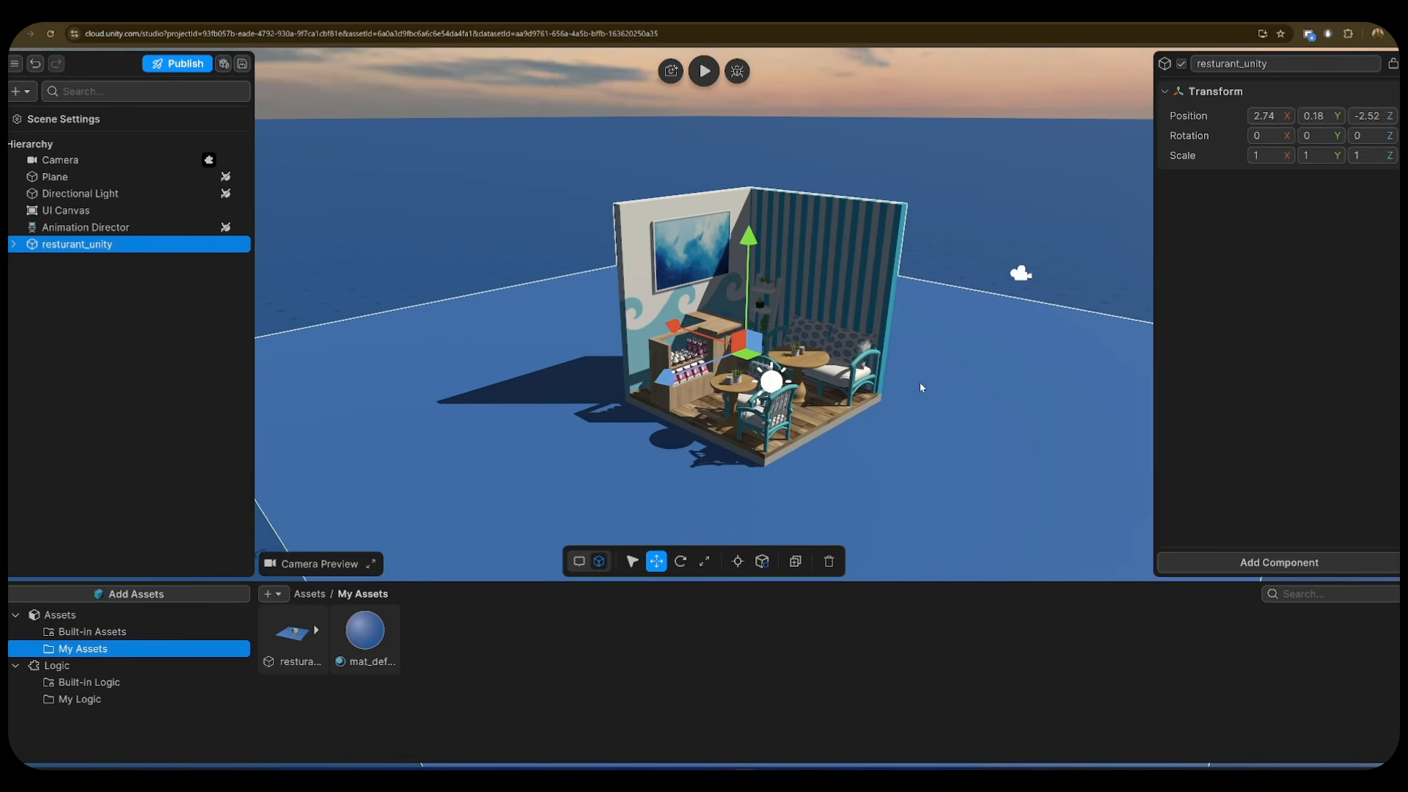
- Tilt the Directional Light to X rotation 31 and Y rotation 33.6
{"action": "left_click", "coordinate": [81, 193]}
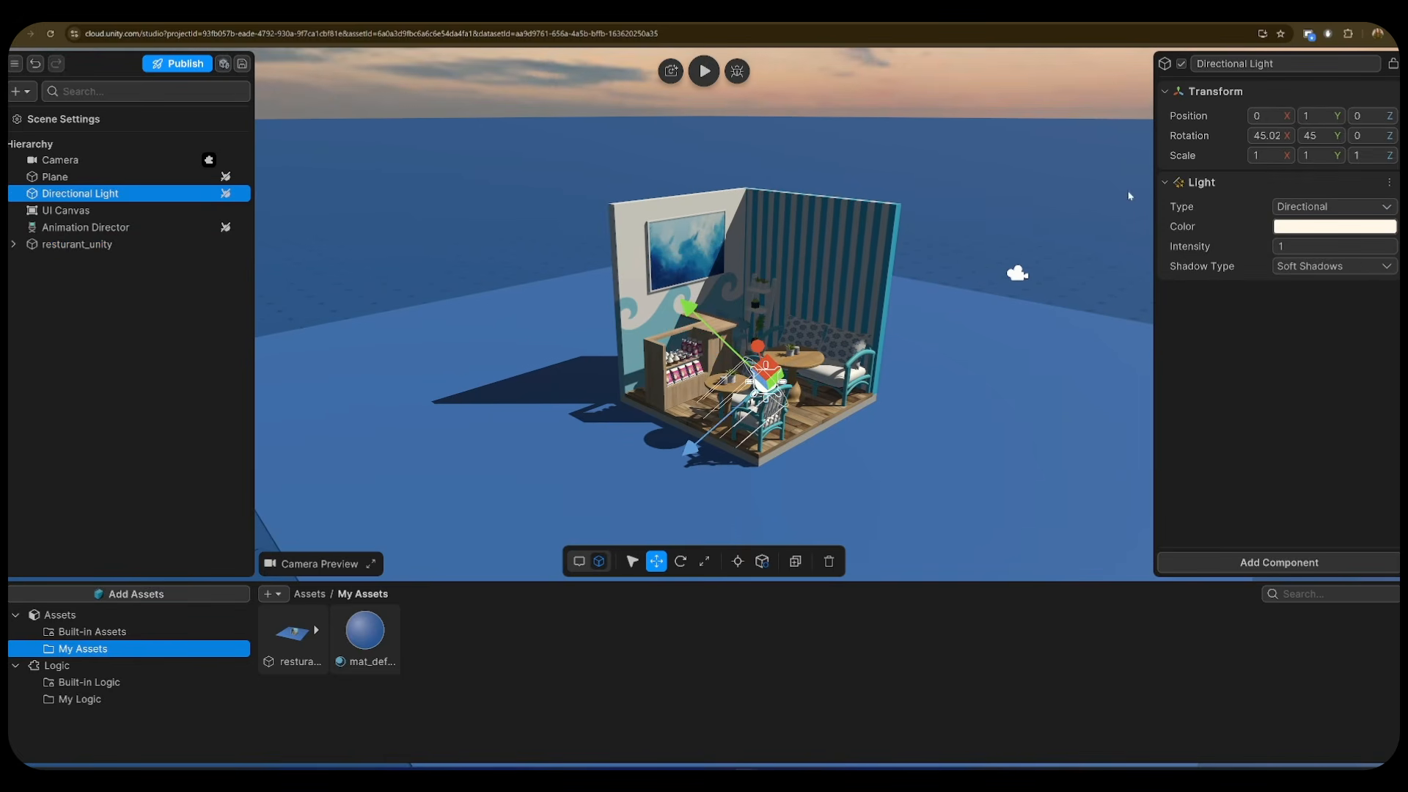
{"action": "left_click_drag", "start_coordinate": [1288, 134], "coordinate": [1242, 155]}
{"action": "left_click_drag", "start_coordinate": [1341, 147], "coordinate": [1319, 262]}
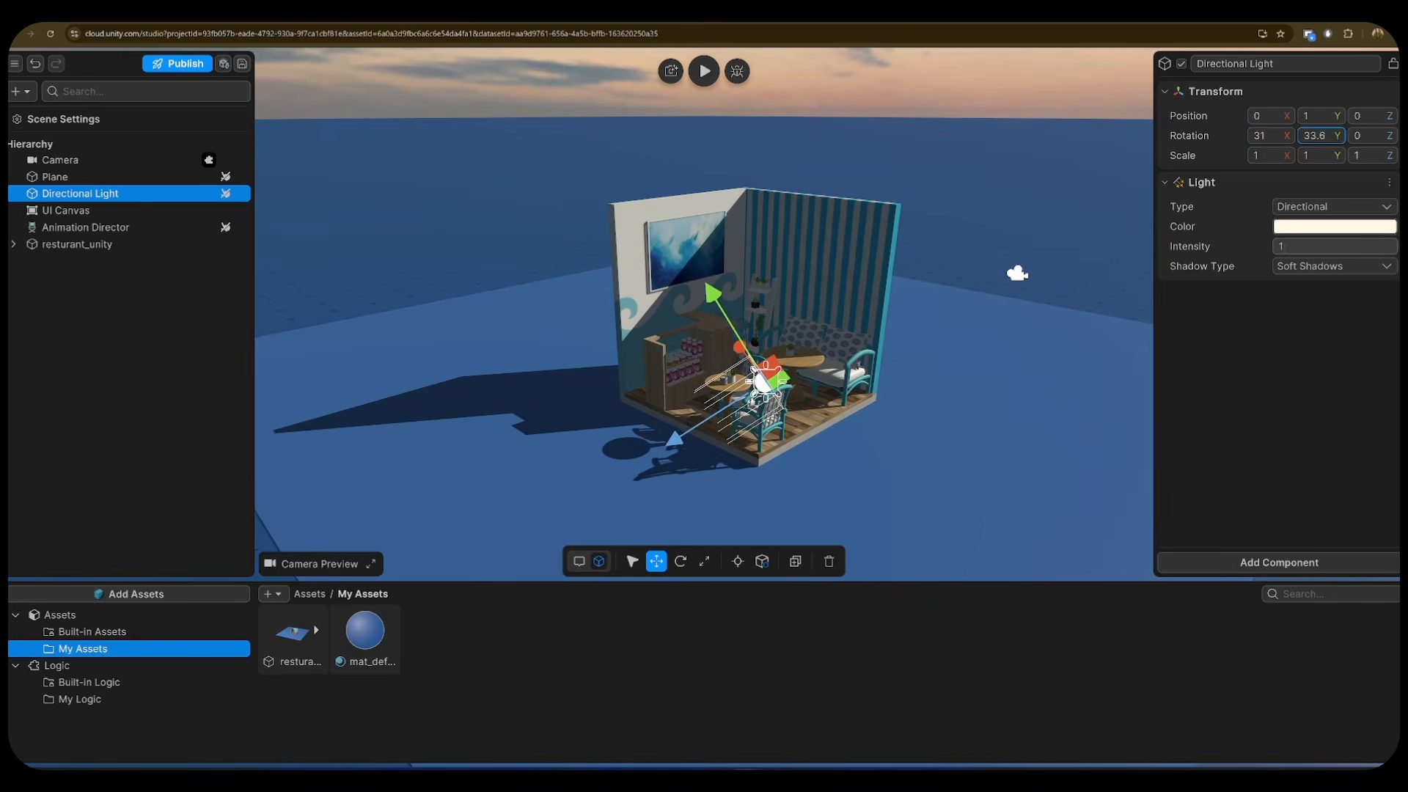
- Set the light's colour to a light grey, CDCDCD
{"action": "left_click", "coordinate": [1334, 227]}
{"action": "left_click", "coordinate": [1016, 152]}
{"action": "mouse_move", "coordinate": [1017, 153]}
{"action": "left_mouse_down"}
{"action": "mouse_move", "coordinate": [1048, 154]}
{"action": "mouse_move", "coordinate": [1029, 149]}
{"action": "mouse_move", "coordinate": [1039, 137]}
{"action": "left_mouse_up"}
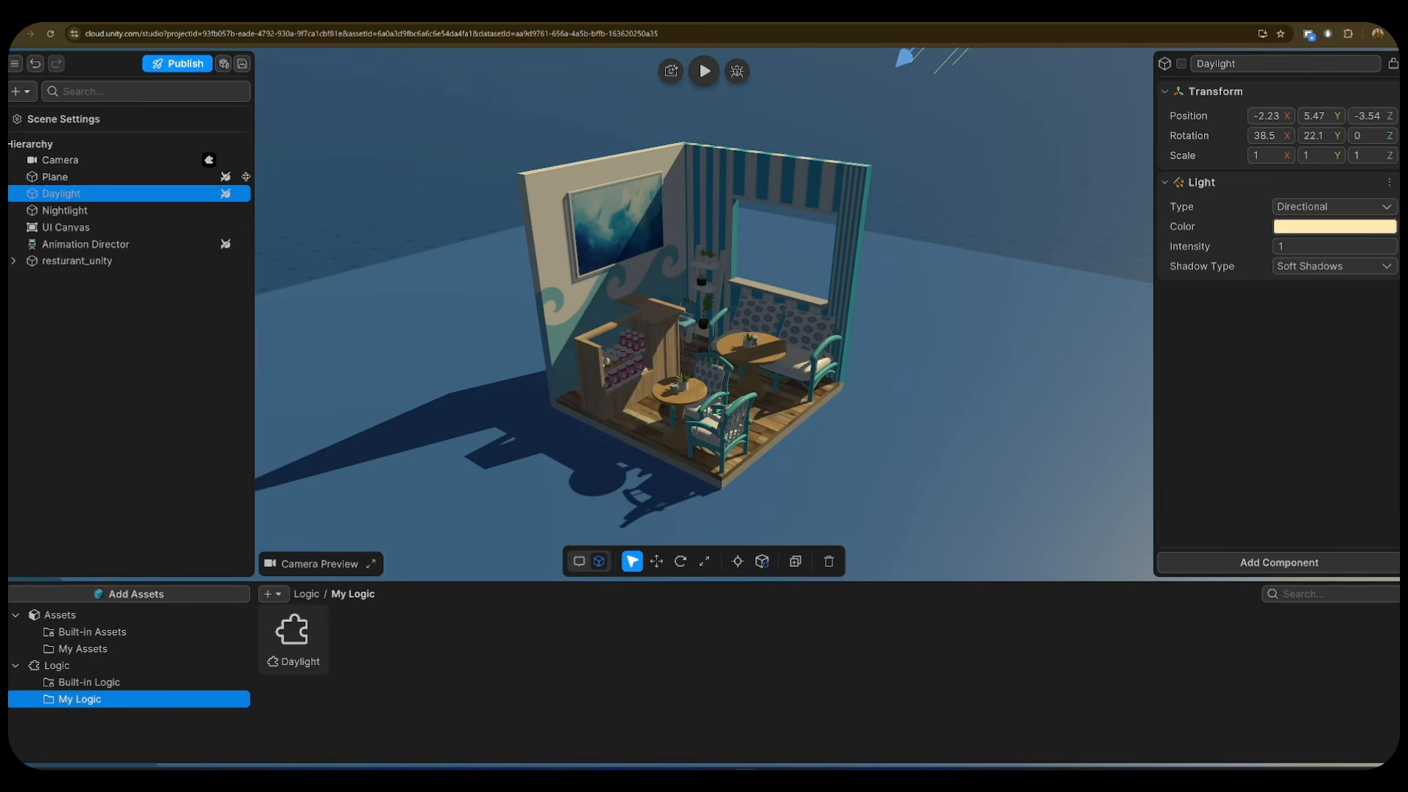
- Tint the Nightlight a dark blue-grey, 37535DFF
{"action": "left_click", "coordinate": [64, 210]}
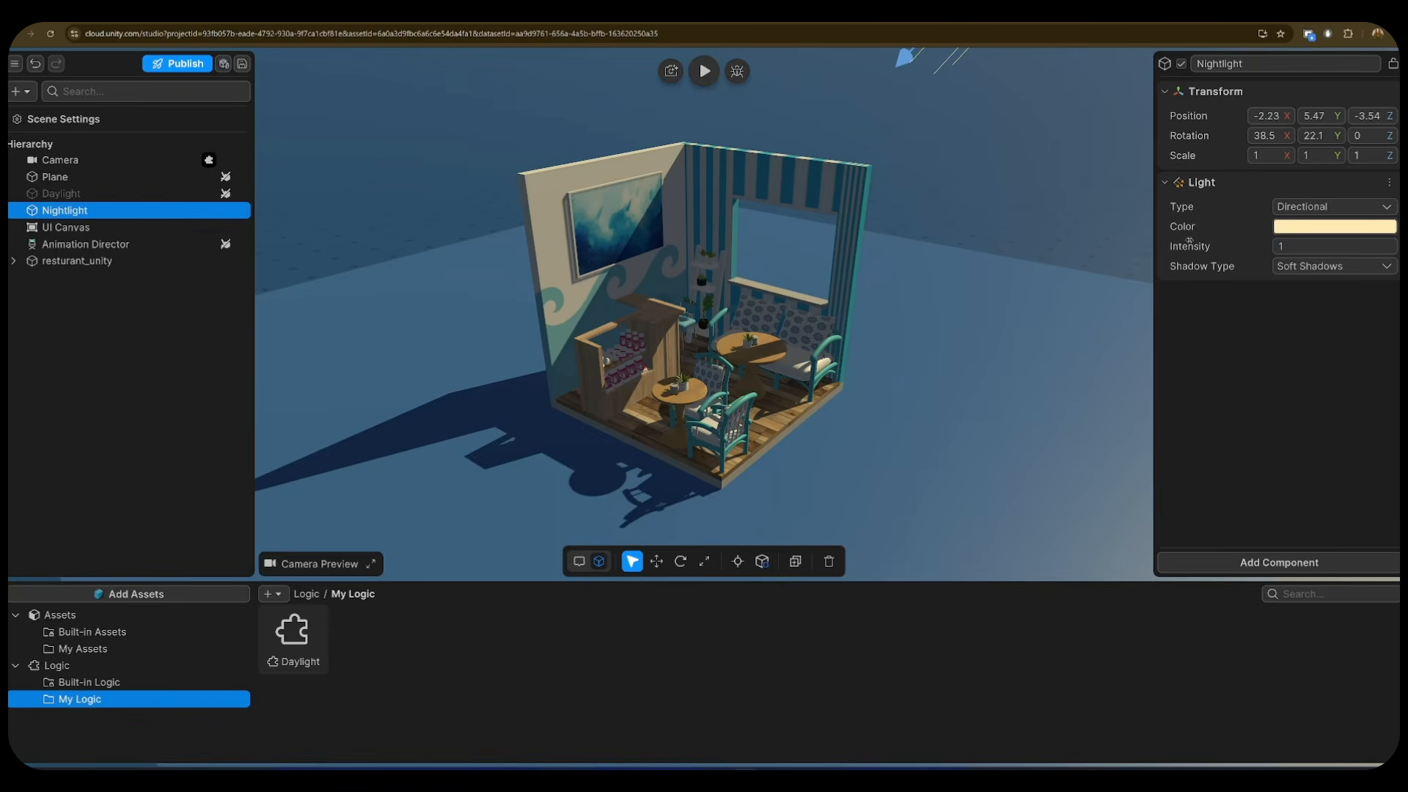
{"action": "left_click", "coordinate": [1368, 228]}
{"action": "mouse_move", "coordinate": [1045, 176]}
{"action": "left_mouse_down"}
{"action": "mouse_move", "coordinate": [1024, 192]}
{"action": "mouse_move", "coordinate": [1045, 184]}
{"action": "left_mouse_up"}
{"action": "left_click", "coordinate": [995, 188]}
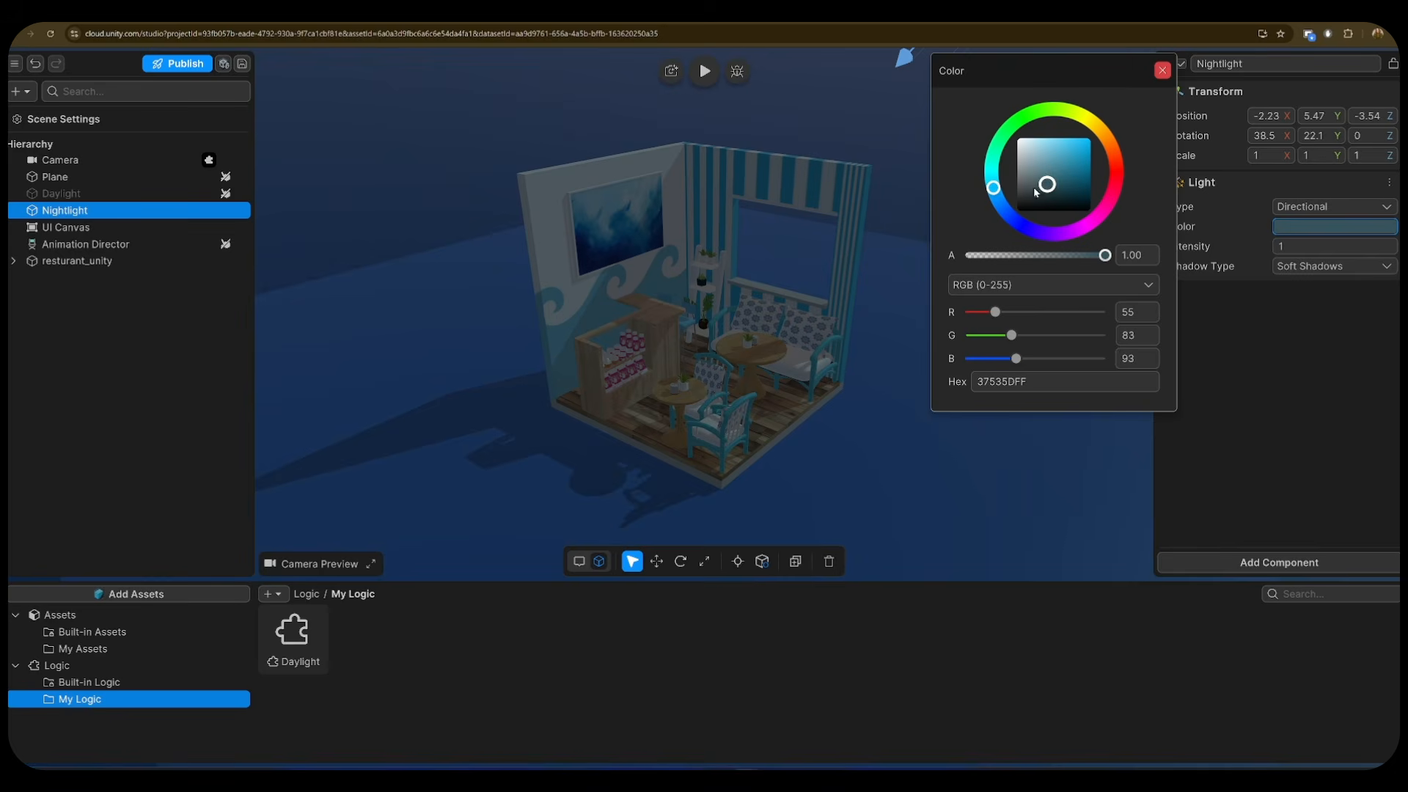
{"action": "left_click", "coordinate": [1163, 70]}
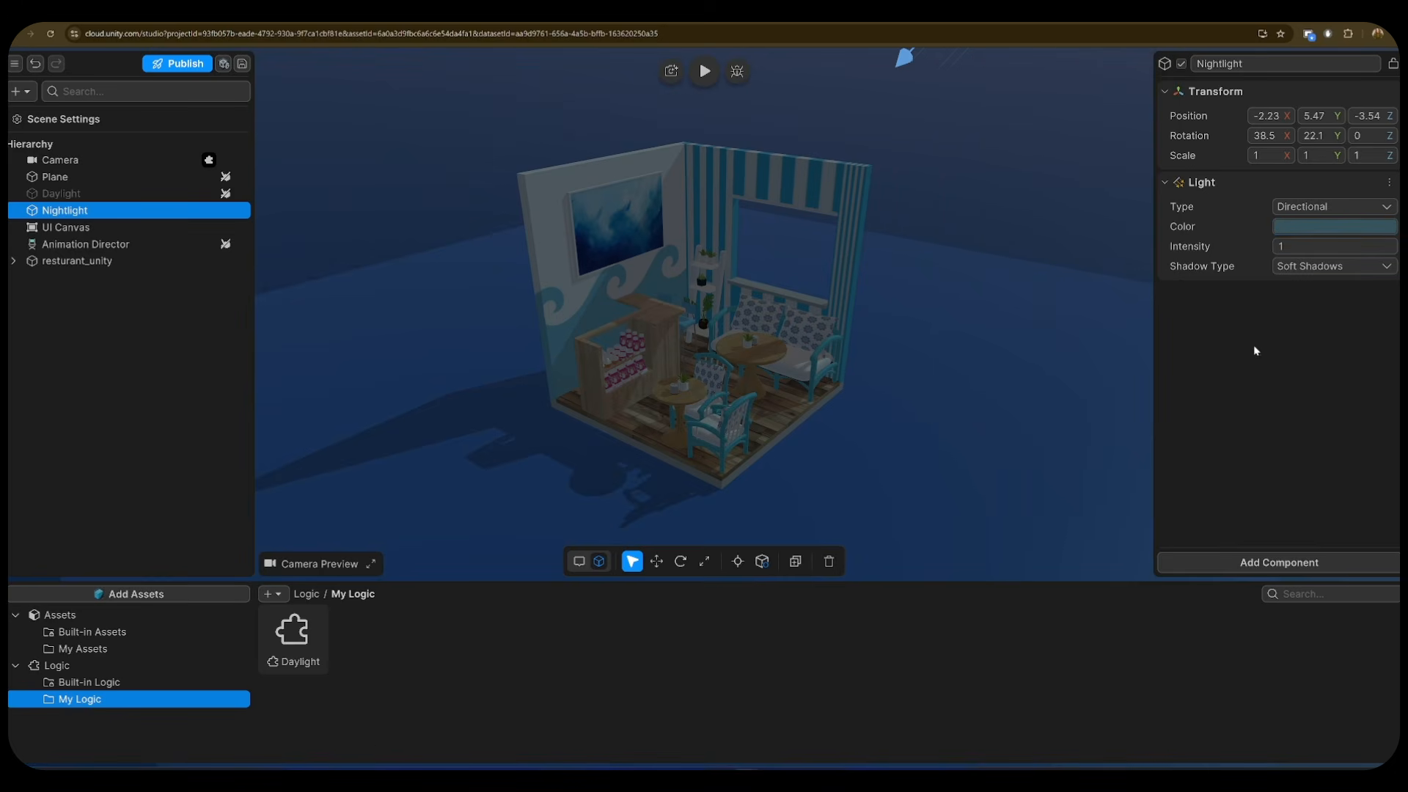
- In the Daylight logic, add an if-else on the click that switches DayLight off
{"action": "double_click", "coordinate": [293, 636]}
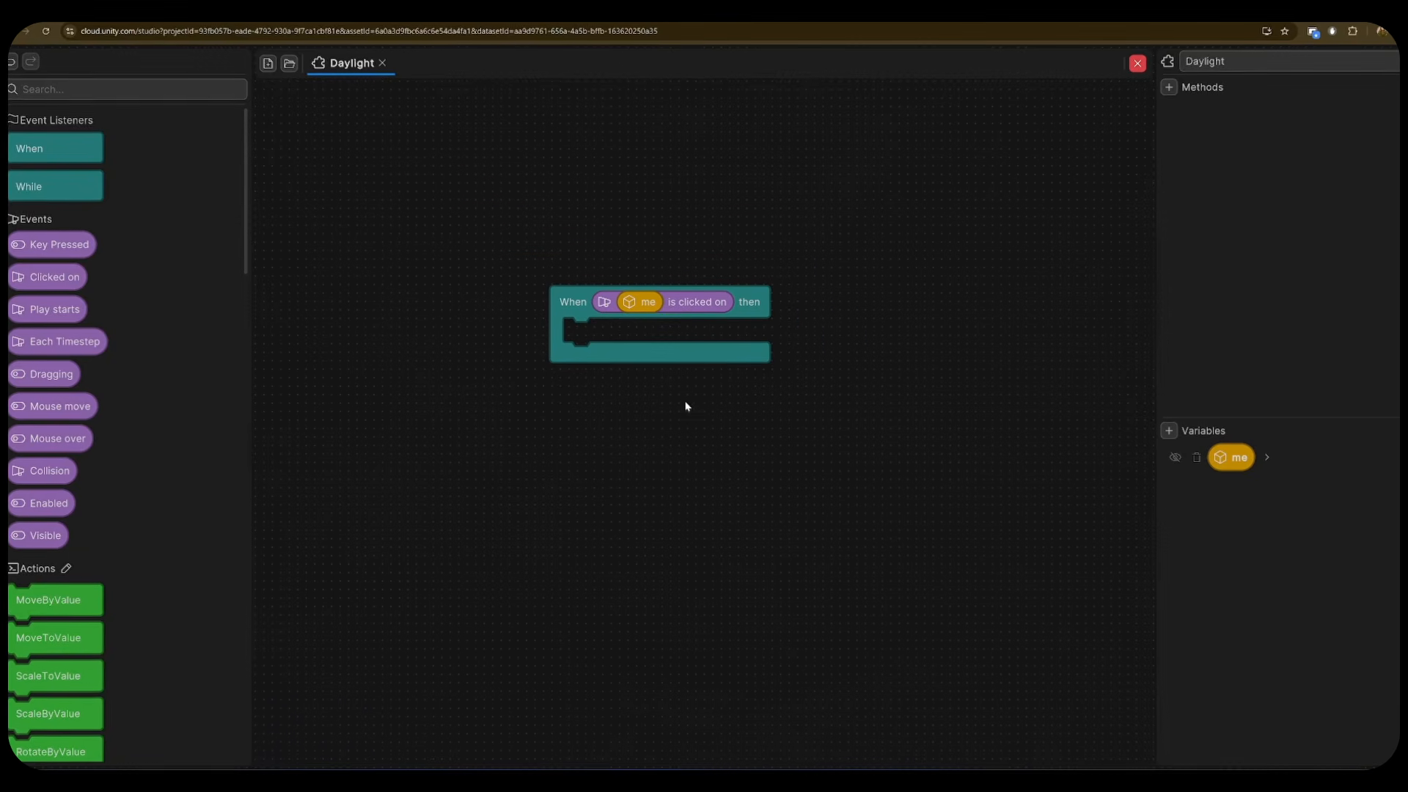
{"action": "scroll", "coordinate": [59, 587], "scroll_direction": "down", "scroll_amount": 10}
{"action": "left_click_drag", "start_coordinate": [55, 609], "coordinate": [593, 340]}
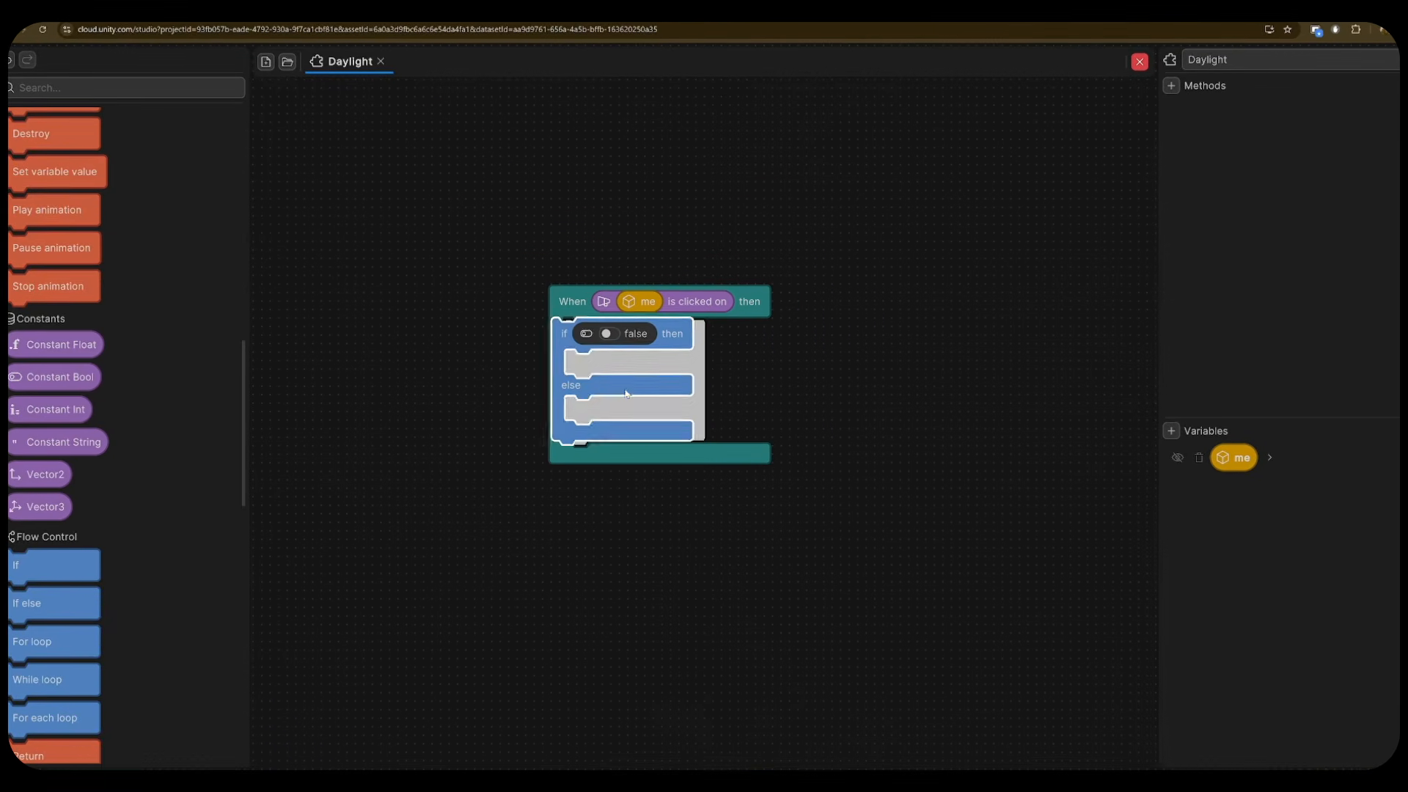
{"action": "left_click", "coordinate": [1174, 432]}
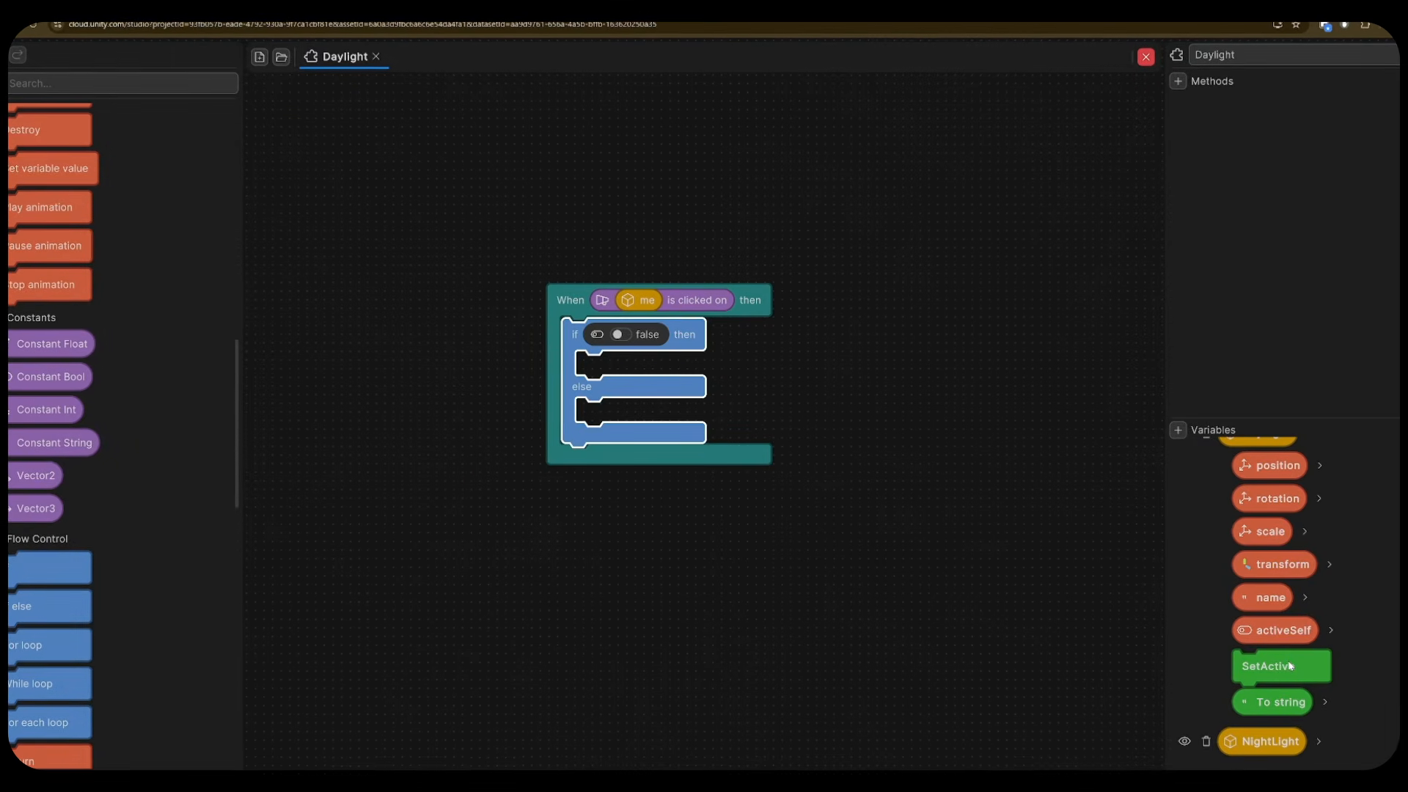
{"action": "left_click_drag", "start_coordinate": [1289, 666], "coordinate": [791, 372]}
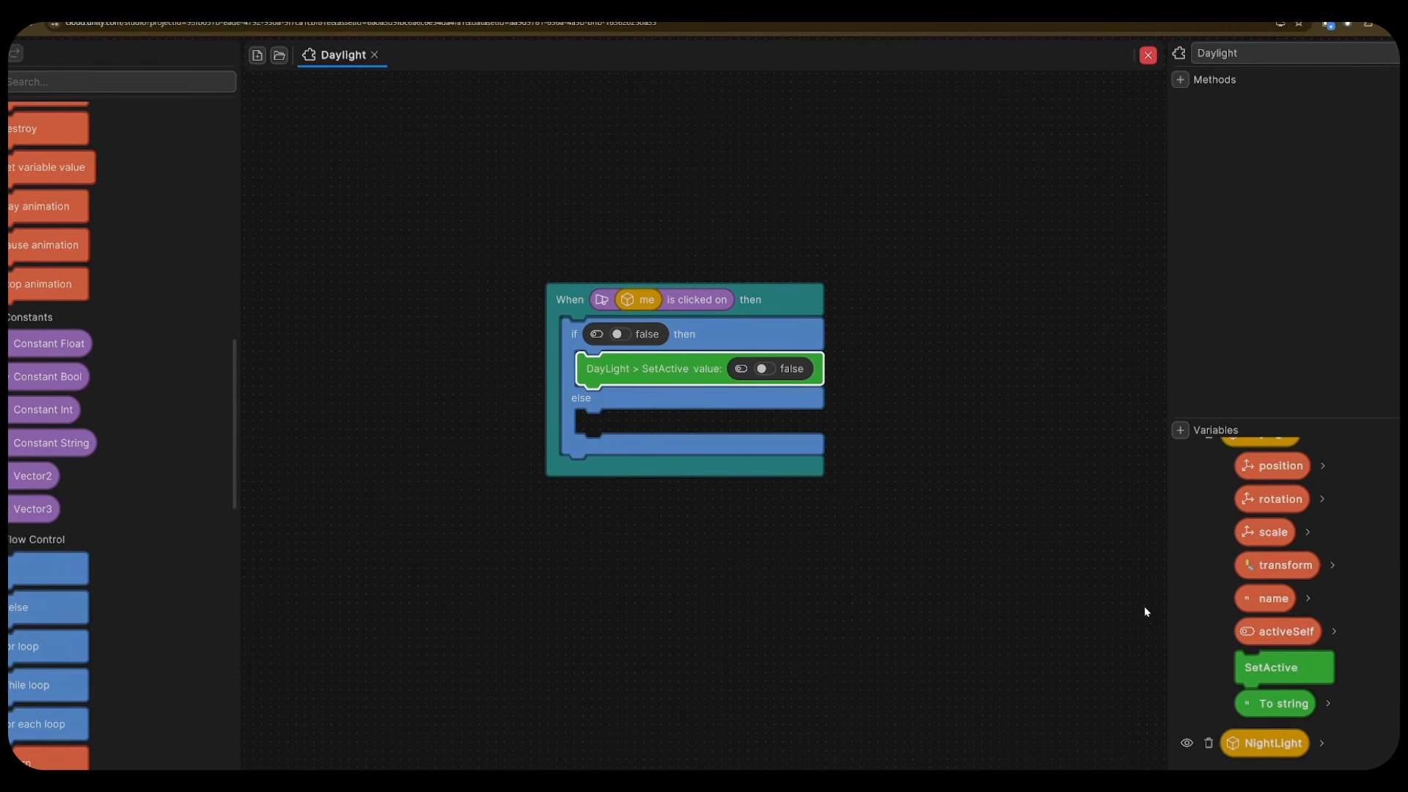
- Make the if branch turn NightLight on; the else branch turns NightLight off, DayLight on
{"action": "left_click", "coordinate": [1322, 743]}
{"action": "scroll", "coordinate": [1315, 659], "scroll_direction": "down", "scroll_amount": 4}
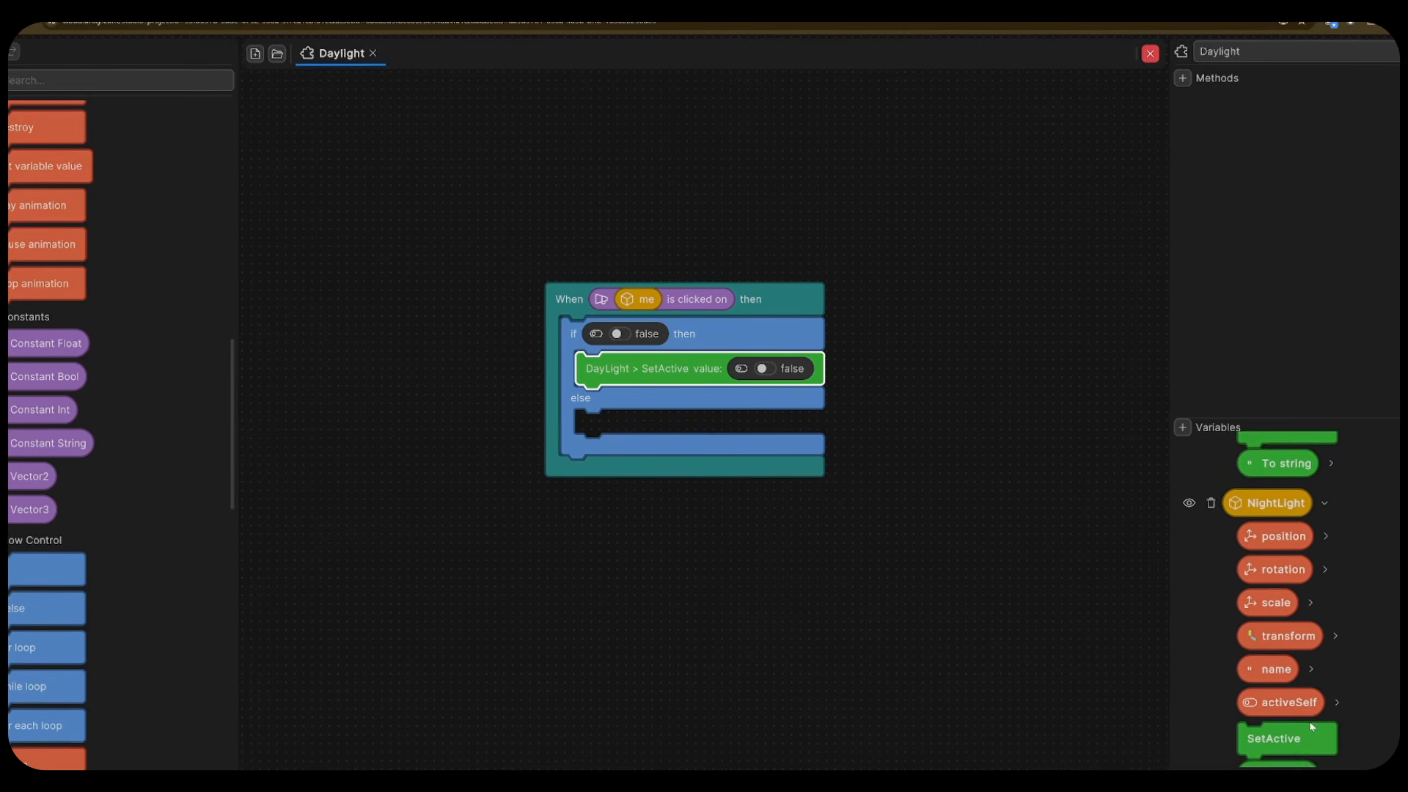
{"action": "left_click_drag", "start_coordinate": [1279, 702], "coordinate": [767, 395]}
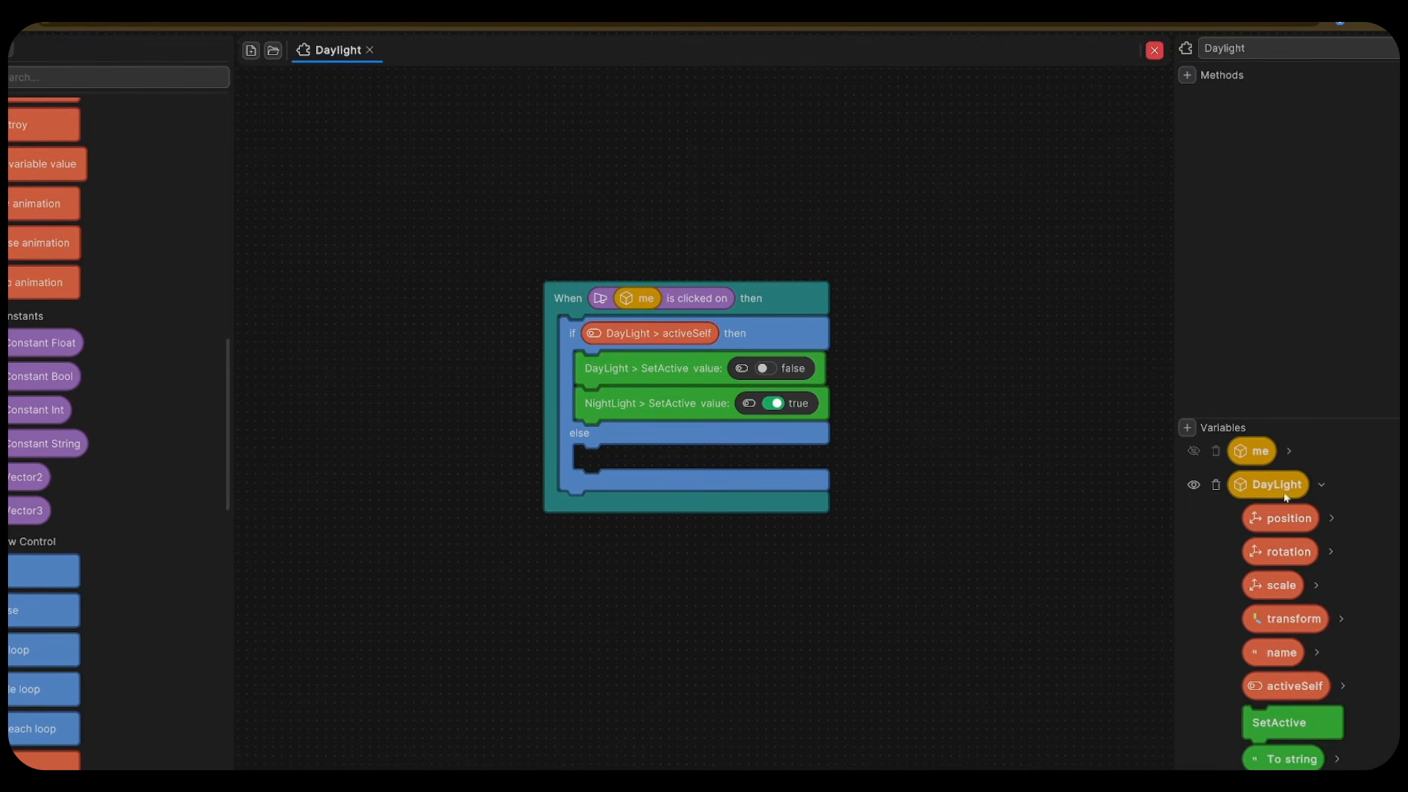
{"action": "left_click", "coordinate": [1322, 486]}
{"action": "scroll", "coordinate": [1332, 595], "scroll_direction": "down", "scroll_amount": 1}
{"action": "left_click_drag", "start_coordinate": [1283, 708], "coordinate": [799, 460]}
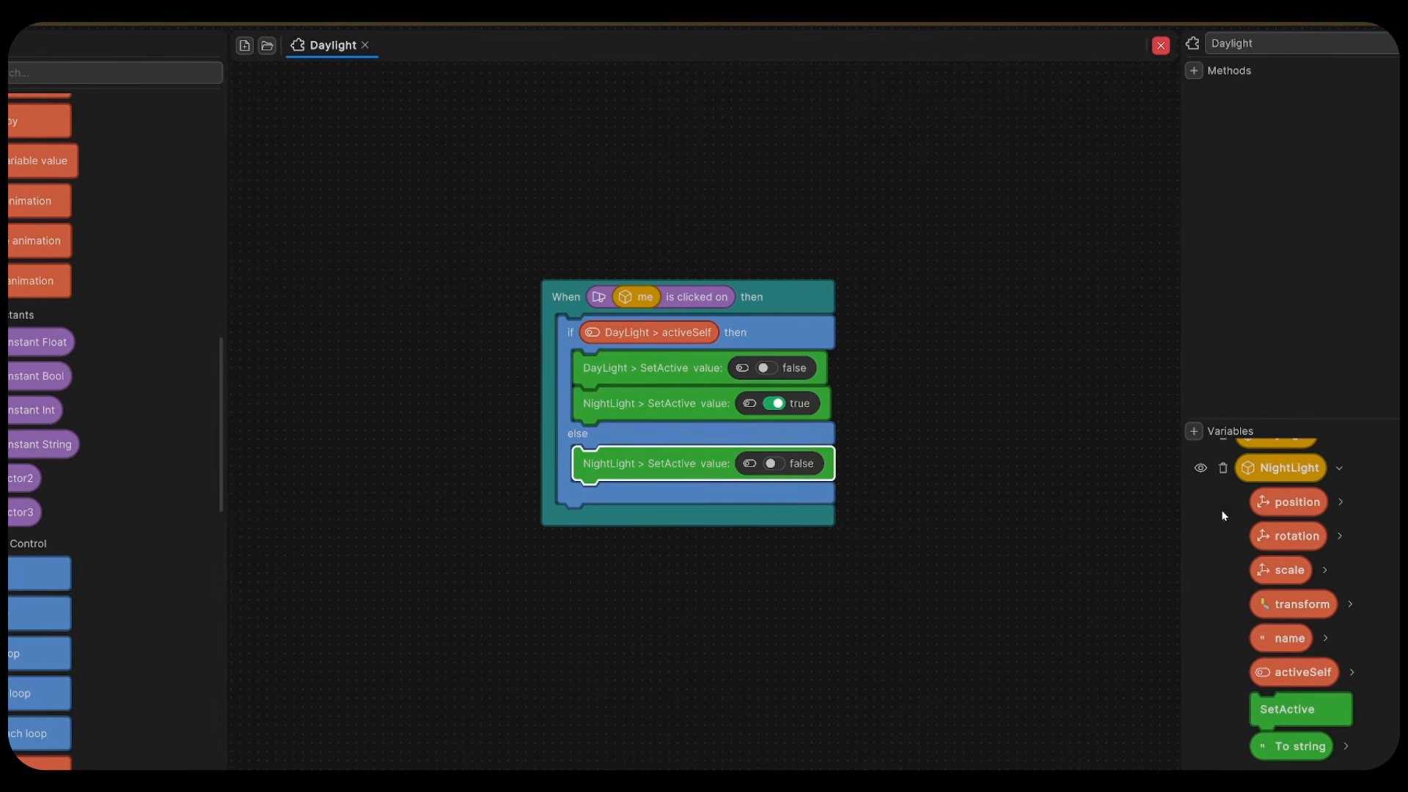
{"action": "left_click_drag", "start_coordinate": [1305, 638], "coordinate": [768, 501]}
{"action": "left_click", "coordinate": [767, 500]}
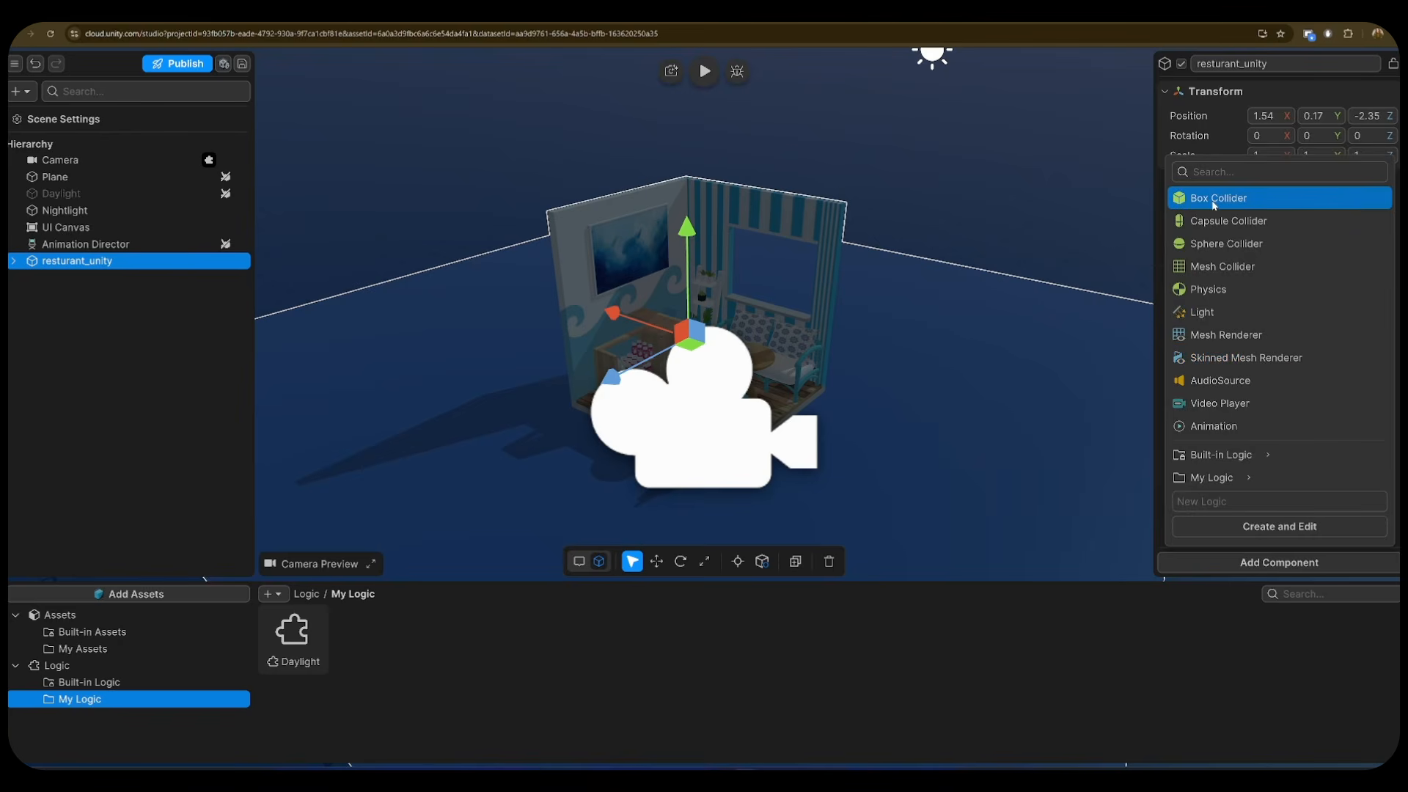
{"action": "left_click", "coordinate": [1211, 205]}
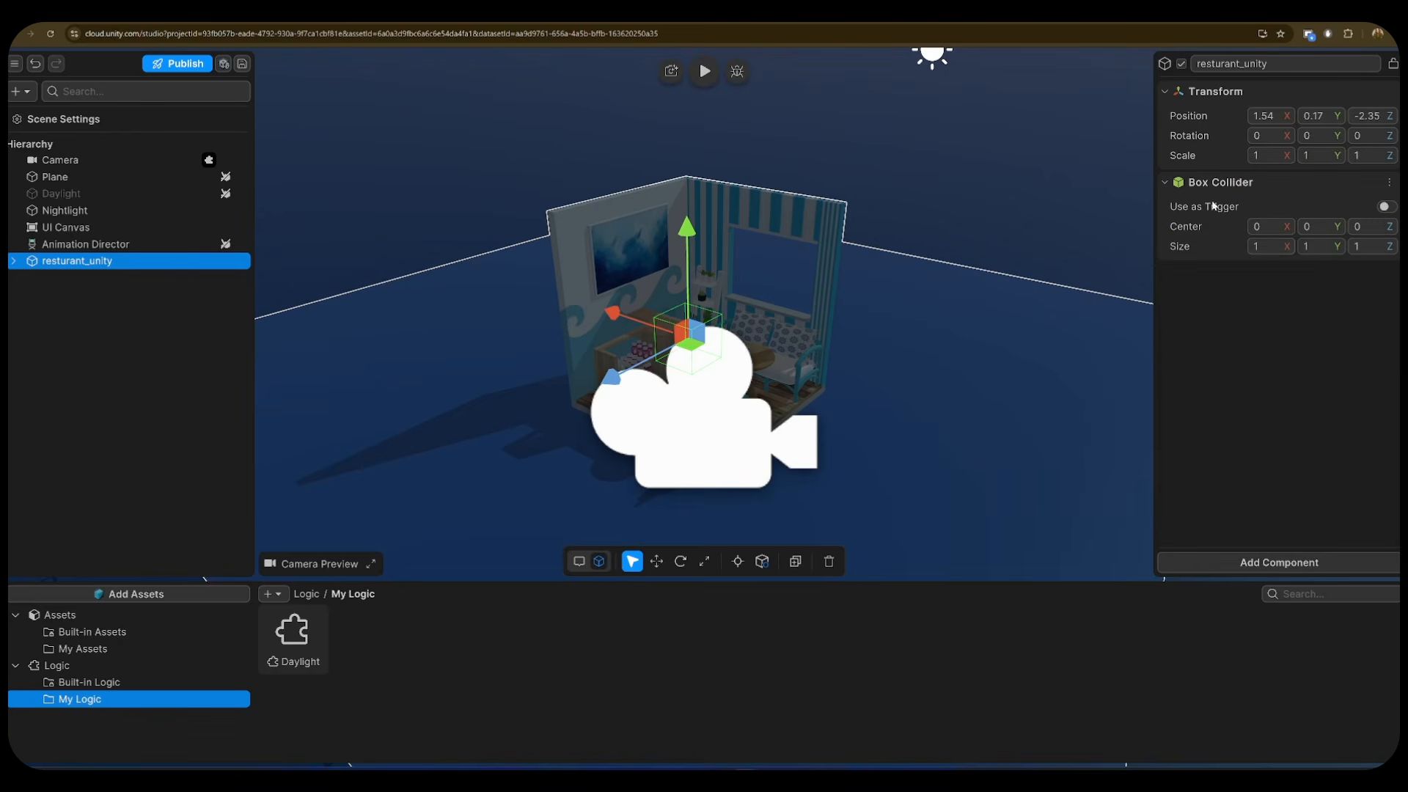
- Set the restaurant's box collider Centre to -2.69, 4.13, 2.71
{"action": "left_click", "coordinate": [1264, 116]}
{"action": "type", "text": "4"}
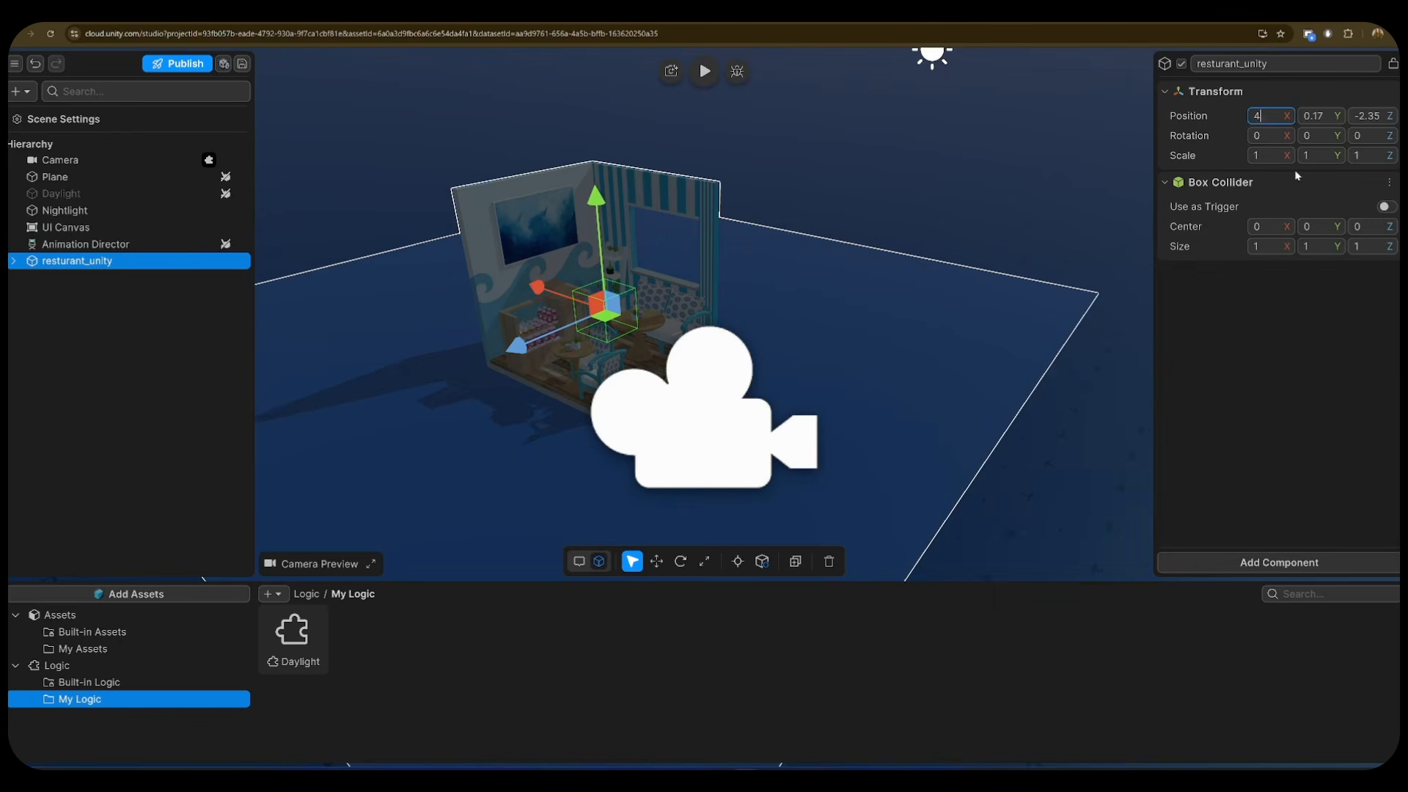
{"action": "key", "text": "ctrl+z"}
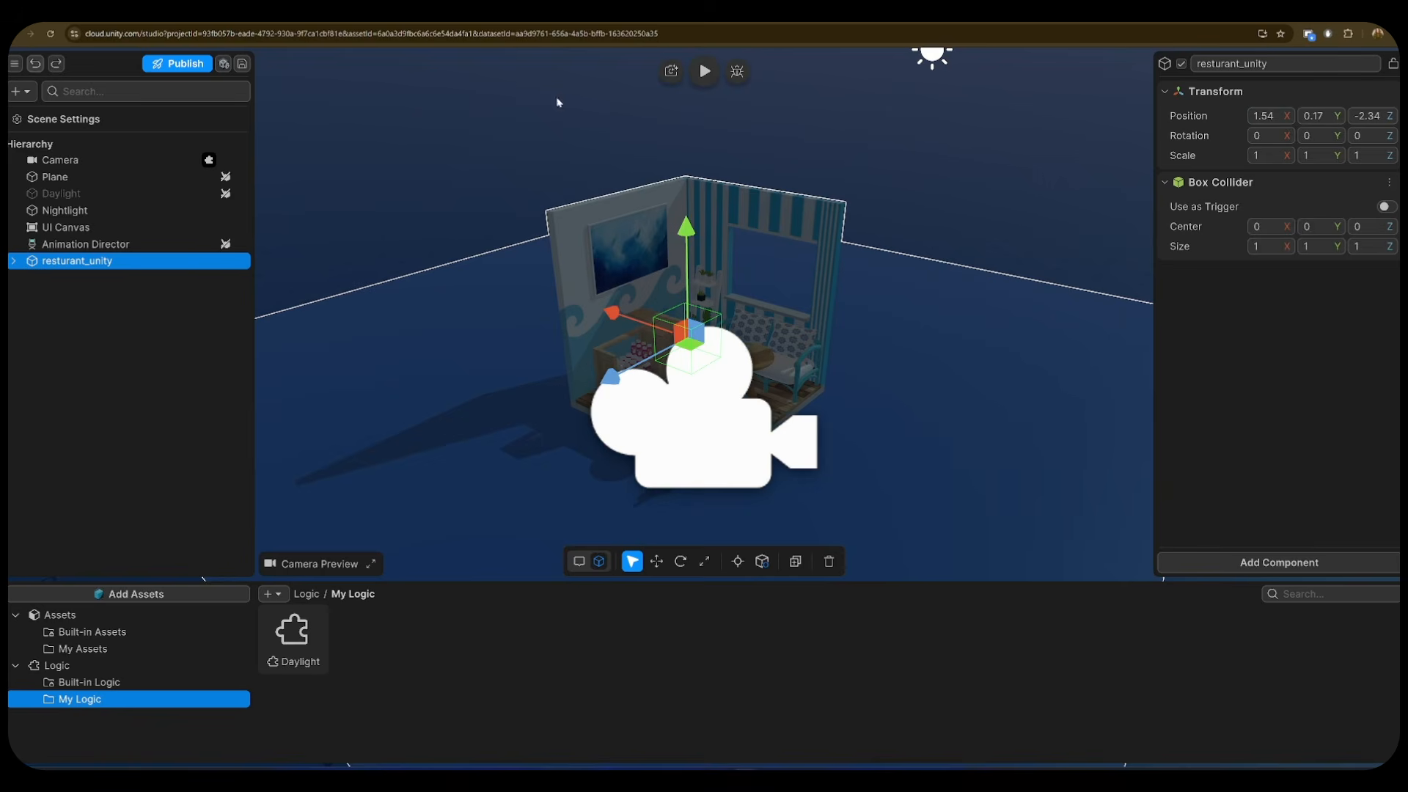
{"action": "type", "text": "10"}
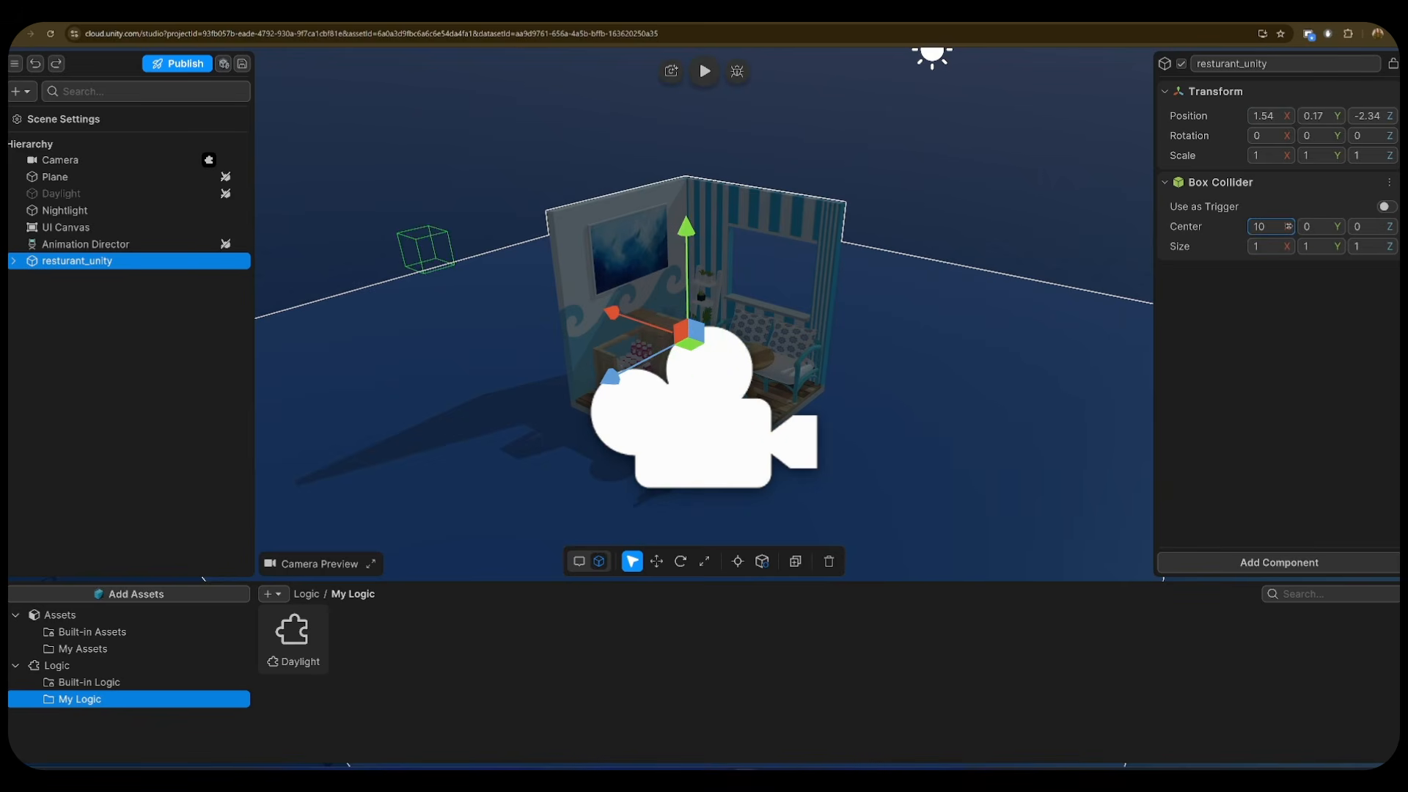
{"action": "type", "text": "3"}
{"action": "key", "text": "Tab"}
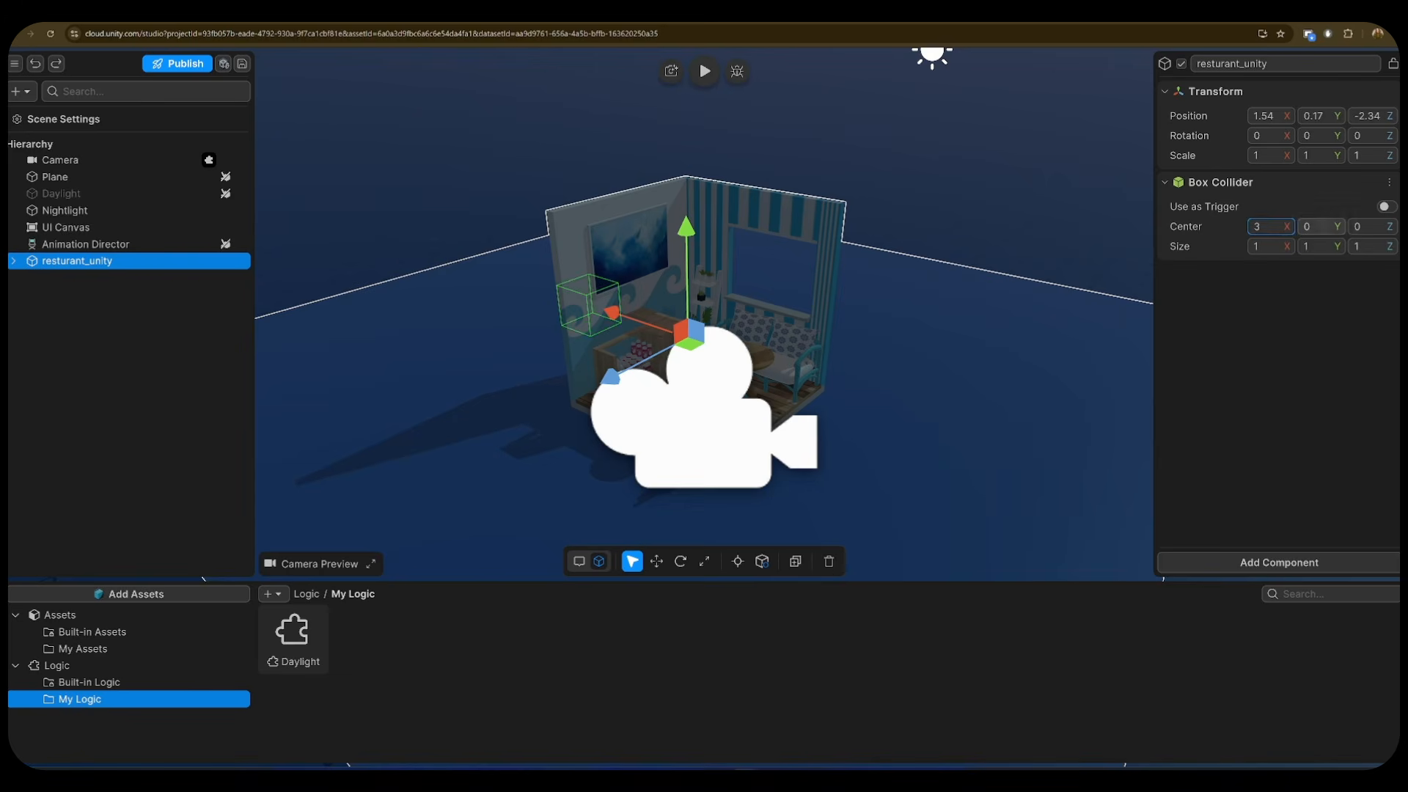
{"action": "type", "text": "3"}
{"action": "type", "text": "3"}
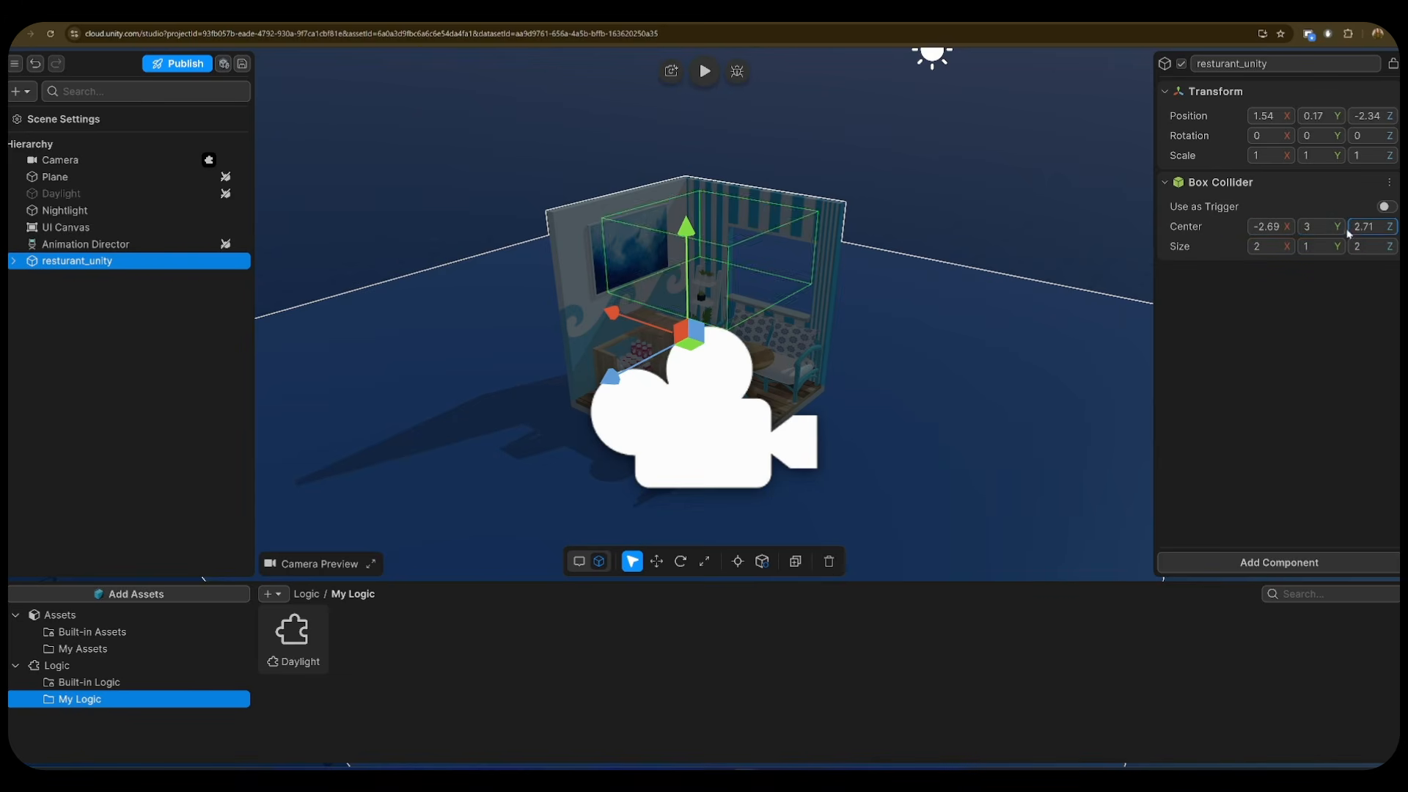
{"action": "left_click_drag", "start_coordinate": [1337, 228], "coordinate": [1354, 230]}
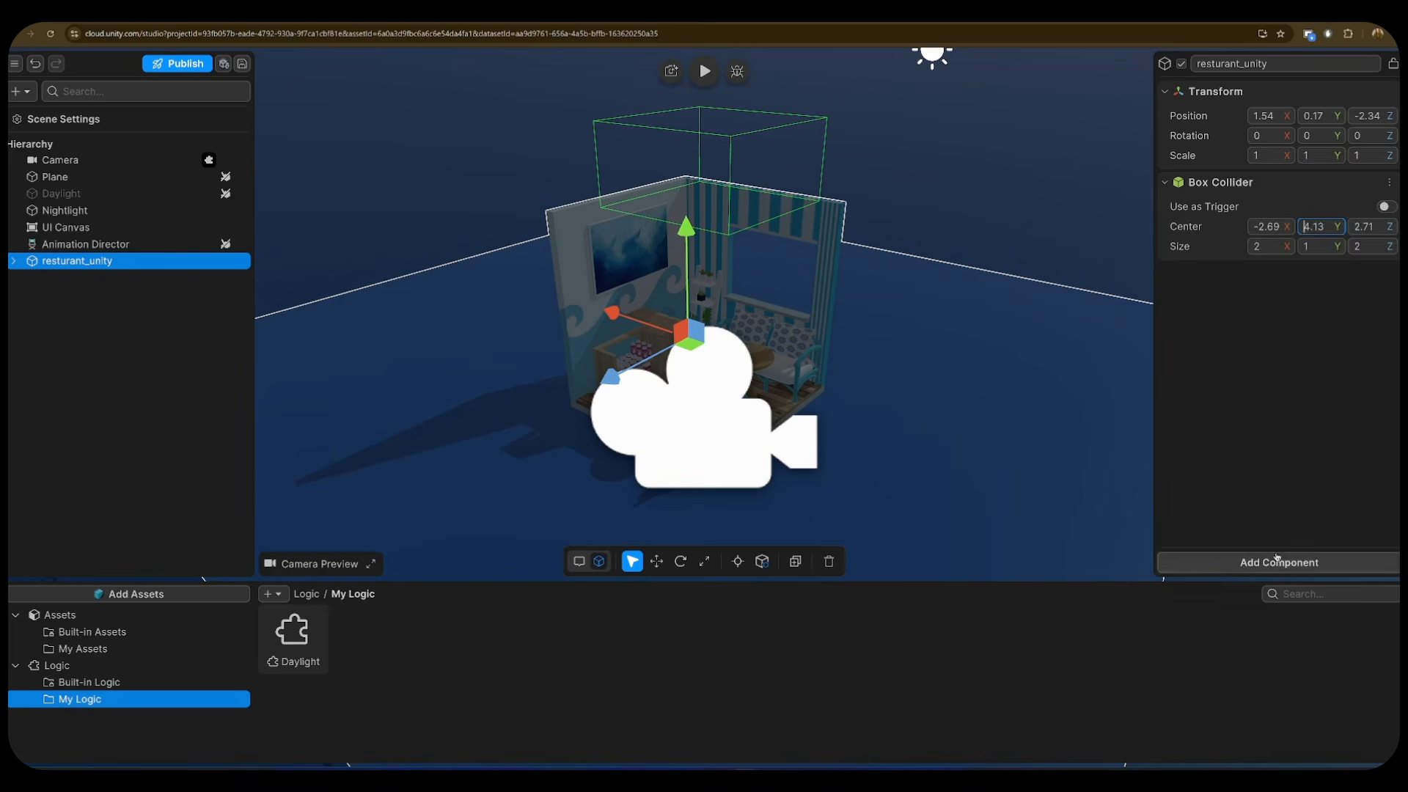
- Attach the Daylight logic, link Nightlight and Daylight to its slots, and test in play mode
{"action": "left_click", "coordinate": [1250, 562]}
{"action": "left_click", "coordinate": [1220, 477]}
{"action": "left_click", "coordinate": [1221, 476]}
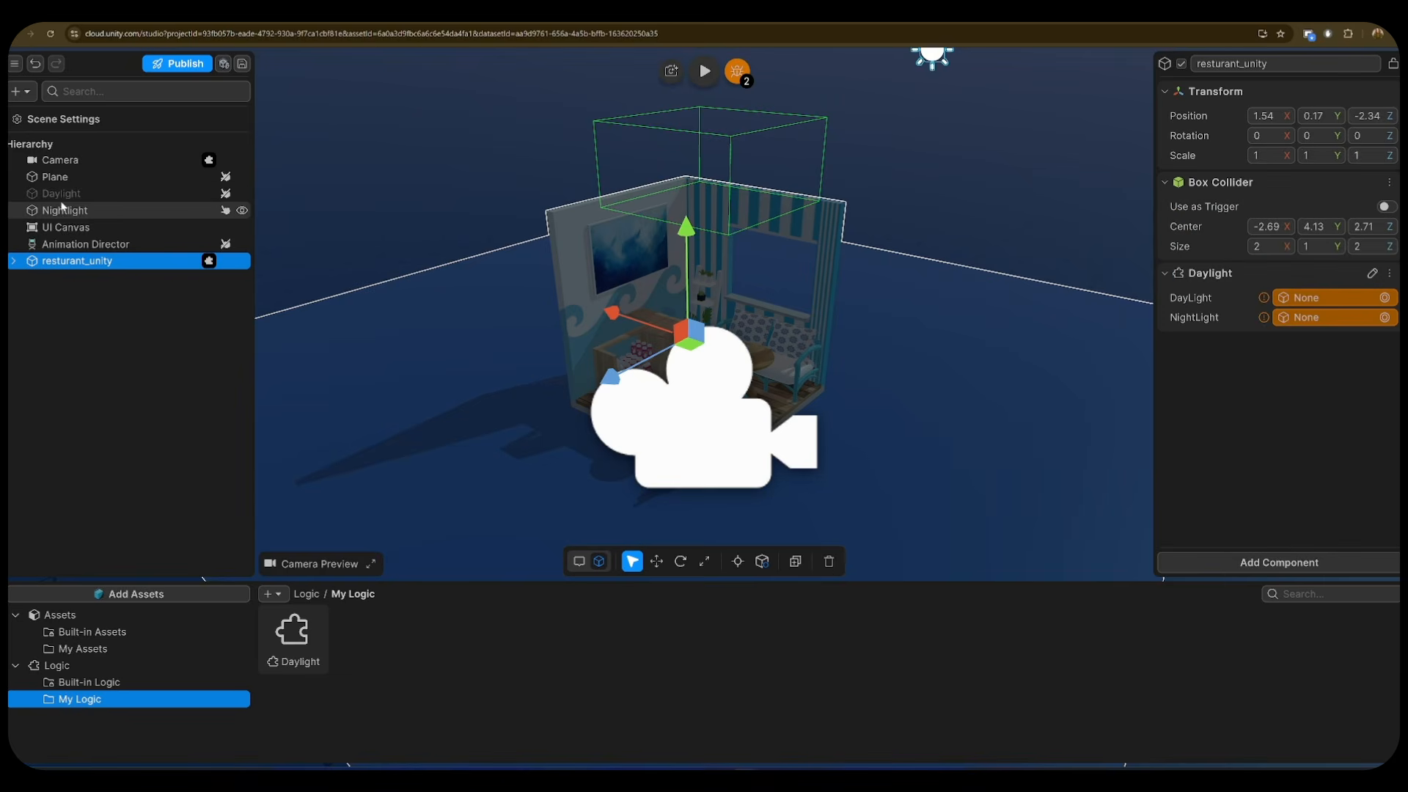
{"action": "left_click_drag", "start_coordinate": [63, 212], "coordinate": [1319, 298]}
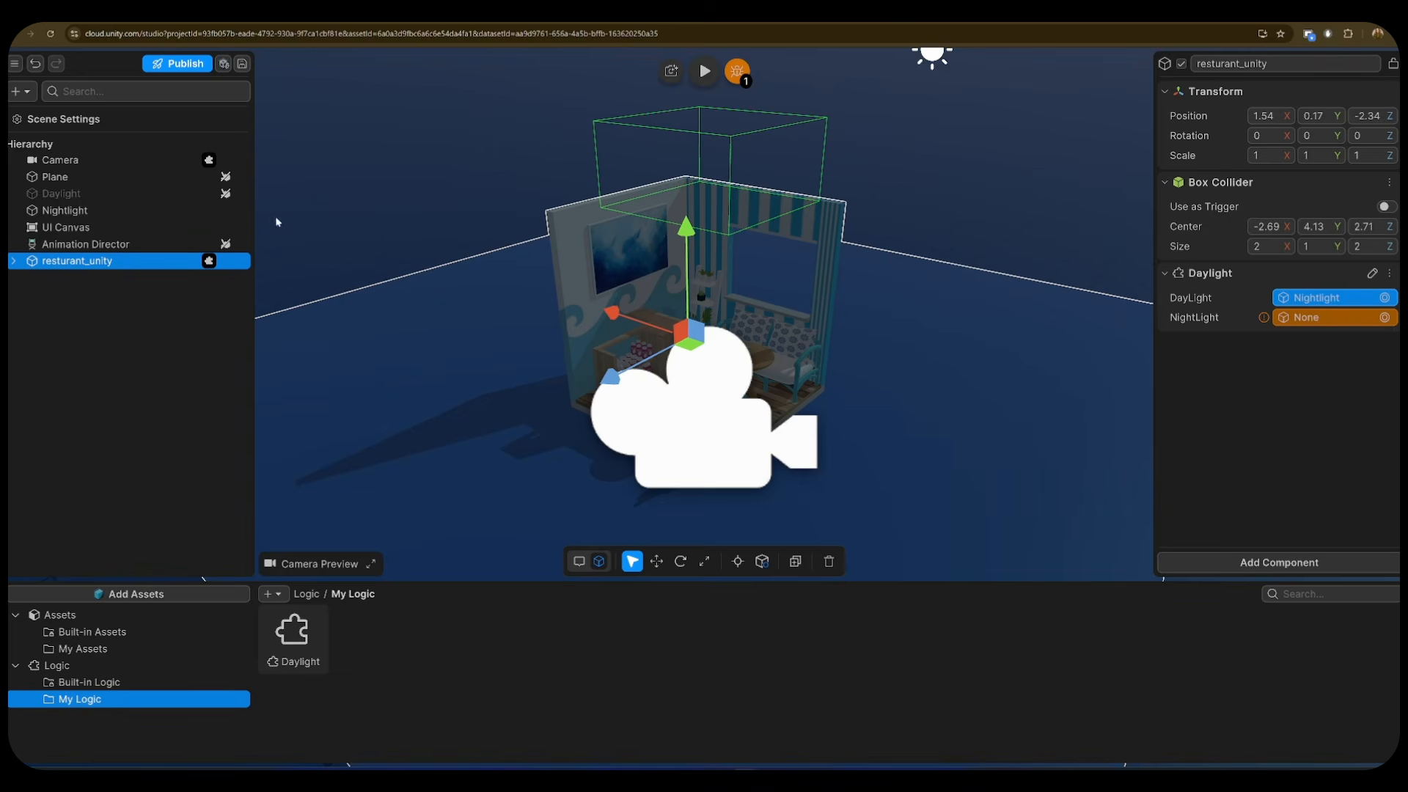
{"action": "left_click_drag", "start_coordinate": [62, 193], "coordinate": [1335, 317]}
{"action": "left_click", "coordinate": [704, 71]}
{"action": "left_click", "coordinate": [580, 123]}
- Assign the Daylight object to the NightLight slot and retest the light toggle in play mode
{"action": "left_click", "coordinate": [609, 88]}
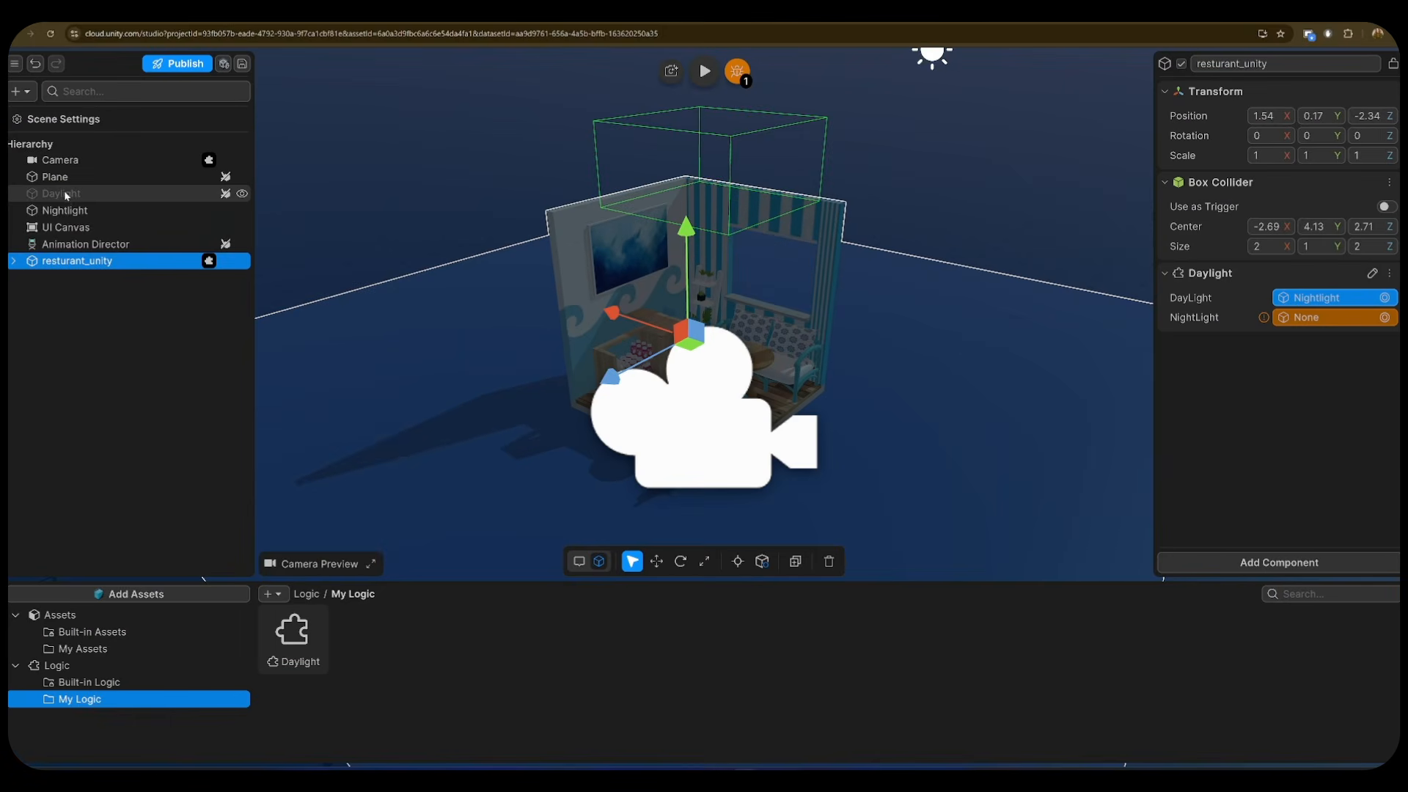
{"action": "left_click_drag", "start_coordinate": [66, 193], "coordinate": [1334, 318]}
{"action": "left_click", "coordinate": [704, 70]}
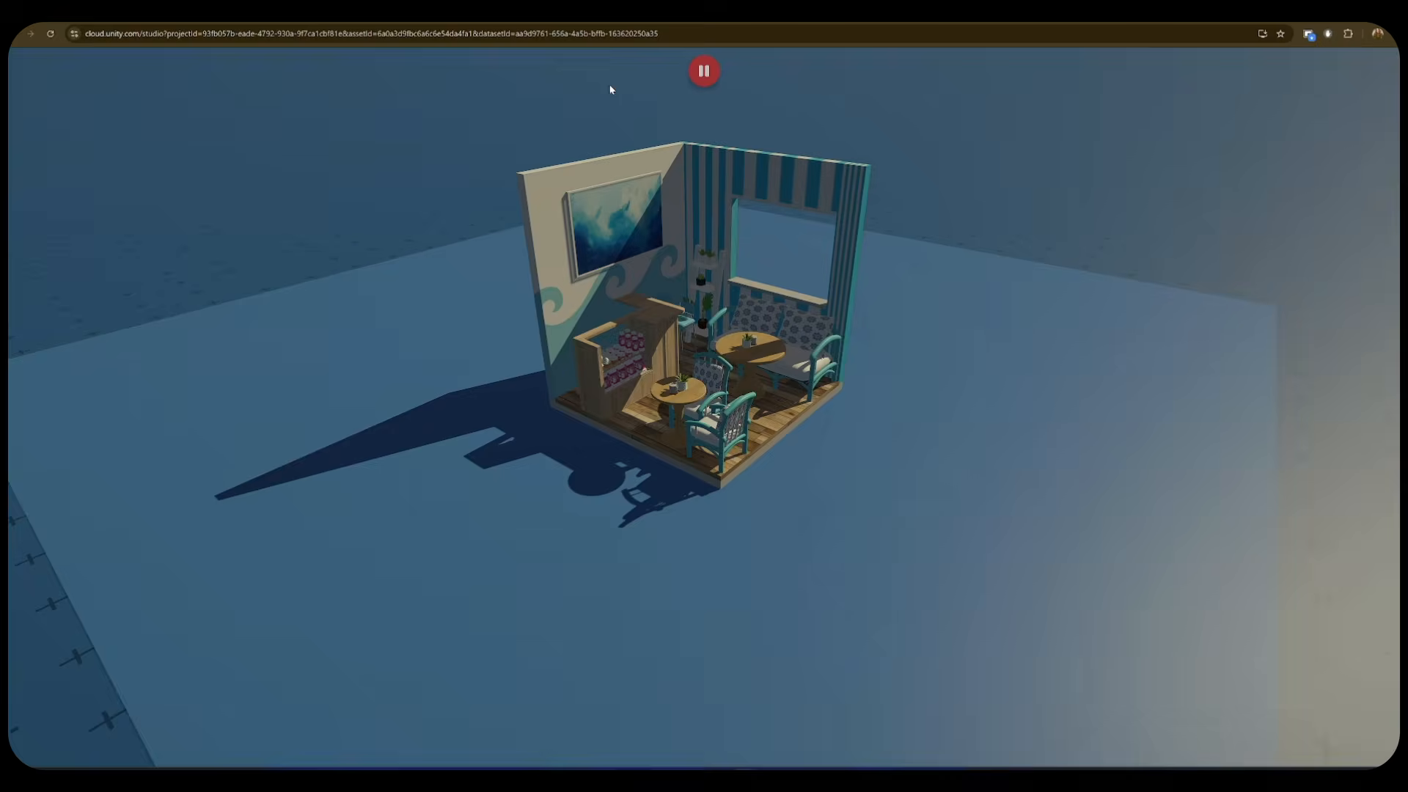
{"action": "left_click", "coordinate": [609, 83]}
- Rename the candle lamp to candleLight_on
{"action": "type", "text": "n"}
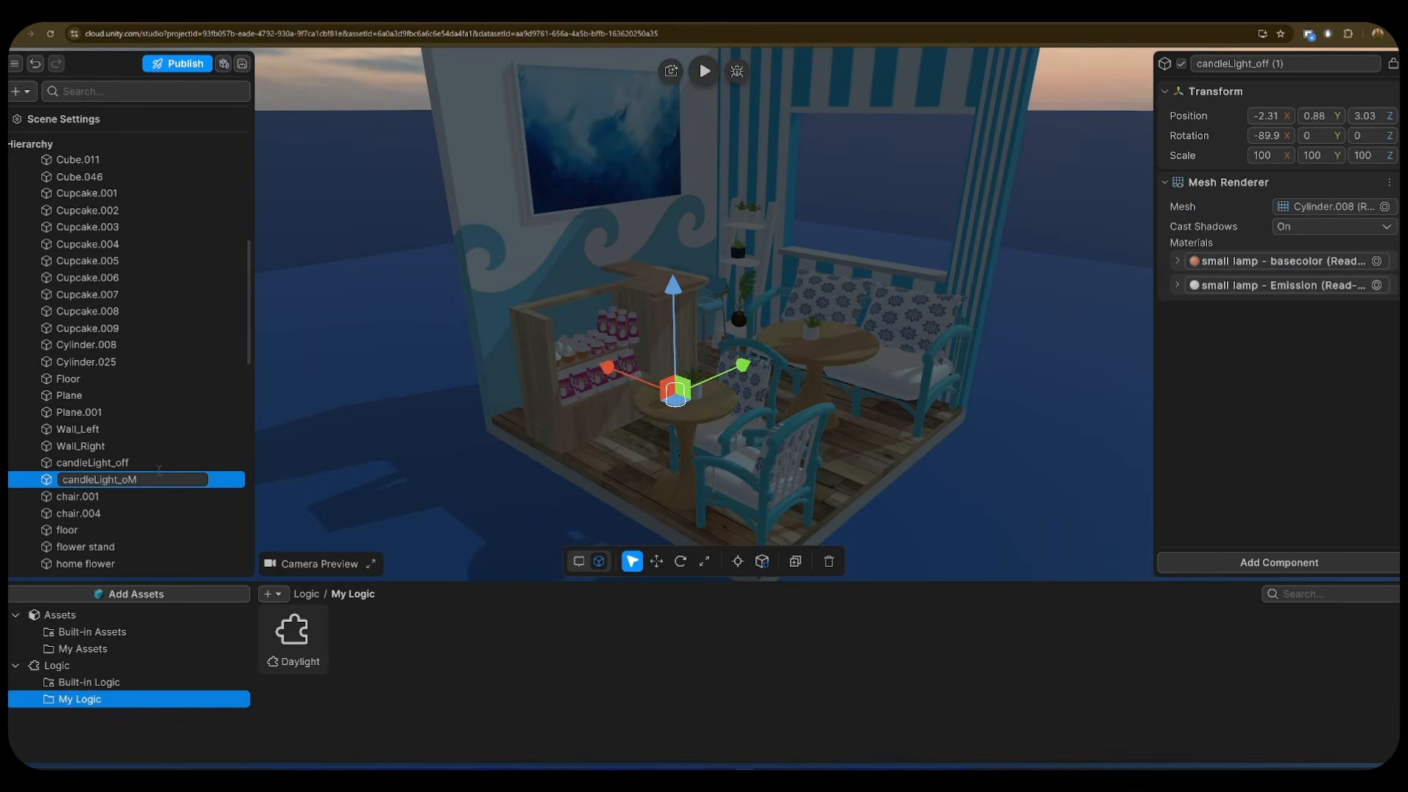
{"action": "key", "text": "BackSpace"}
{"action": "type", "text": "N"}
{"action": "type", "text": "on"}
{"action": "left_click", "coordinate": [167, 495]}
{"action": "left_click", "coordinate": [167, 480]}
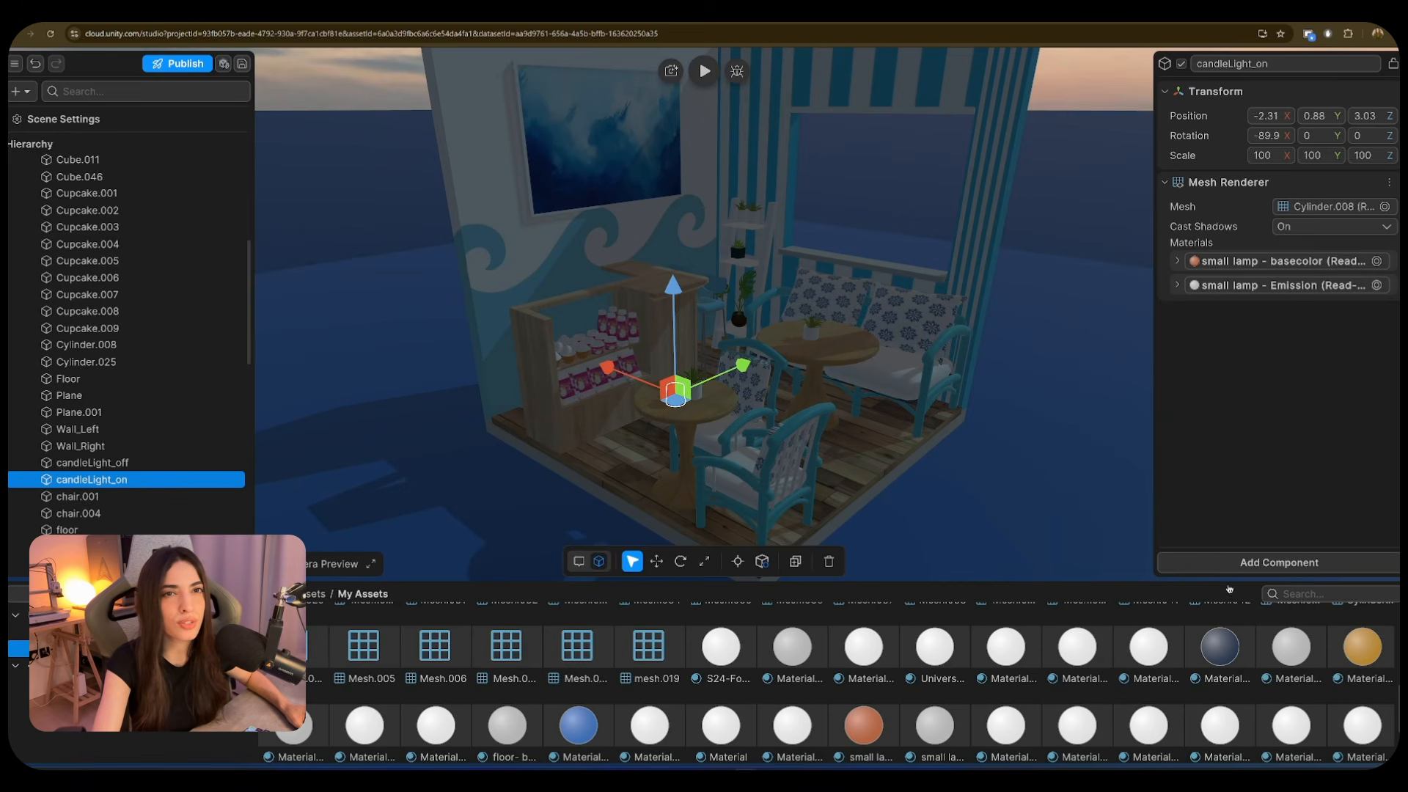
- Give the lamp its own copy of the Emission material with a yellow main colour
{"action": "left_click", "coordinate": [1177, 285]}
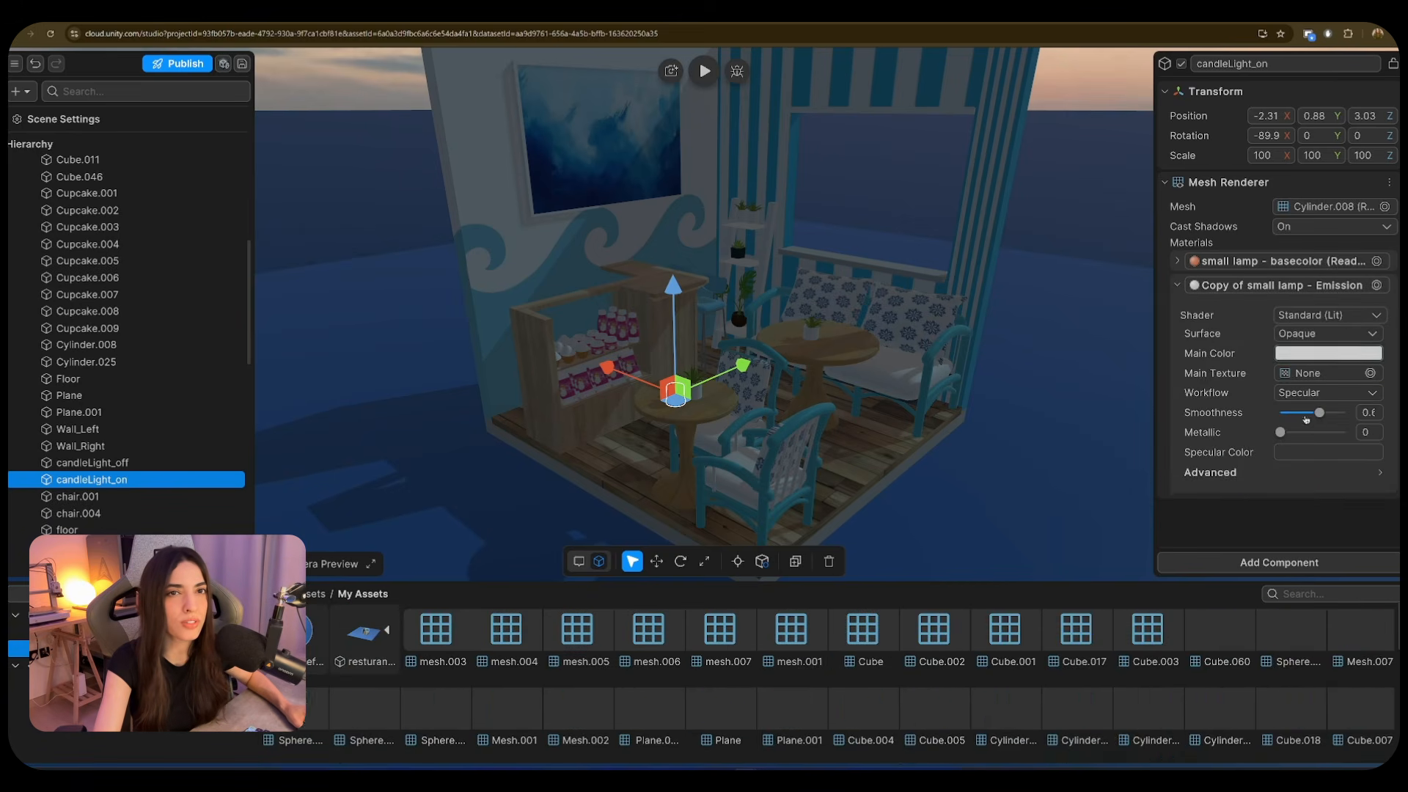
{"action": "left_click", "coordinate": [1328, 353]}
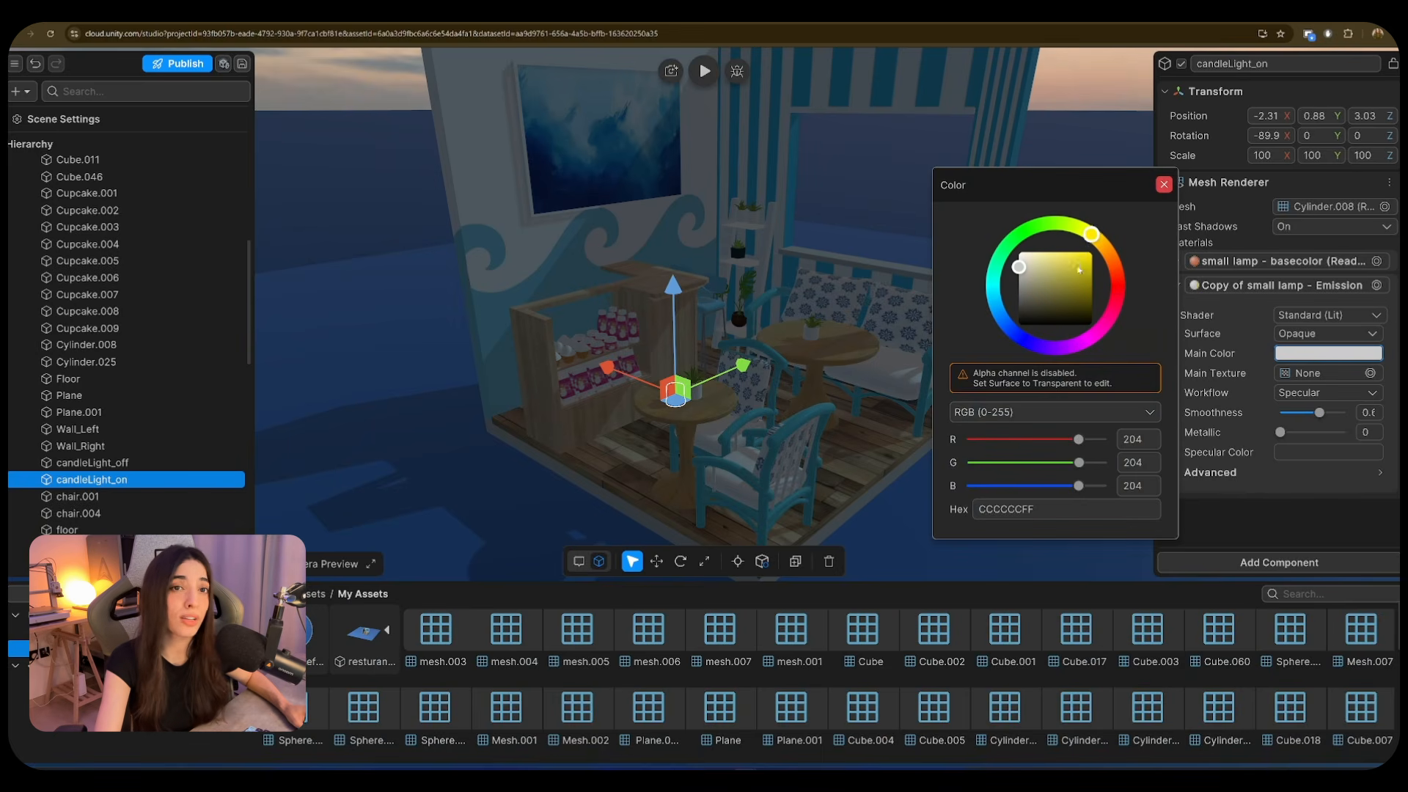
{"action": "left_click", "coordinate": [1077, 266]}
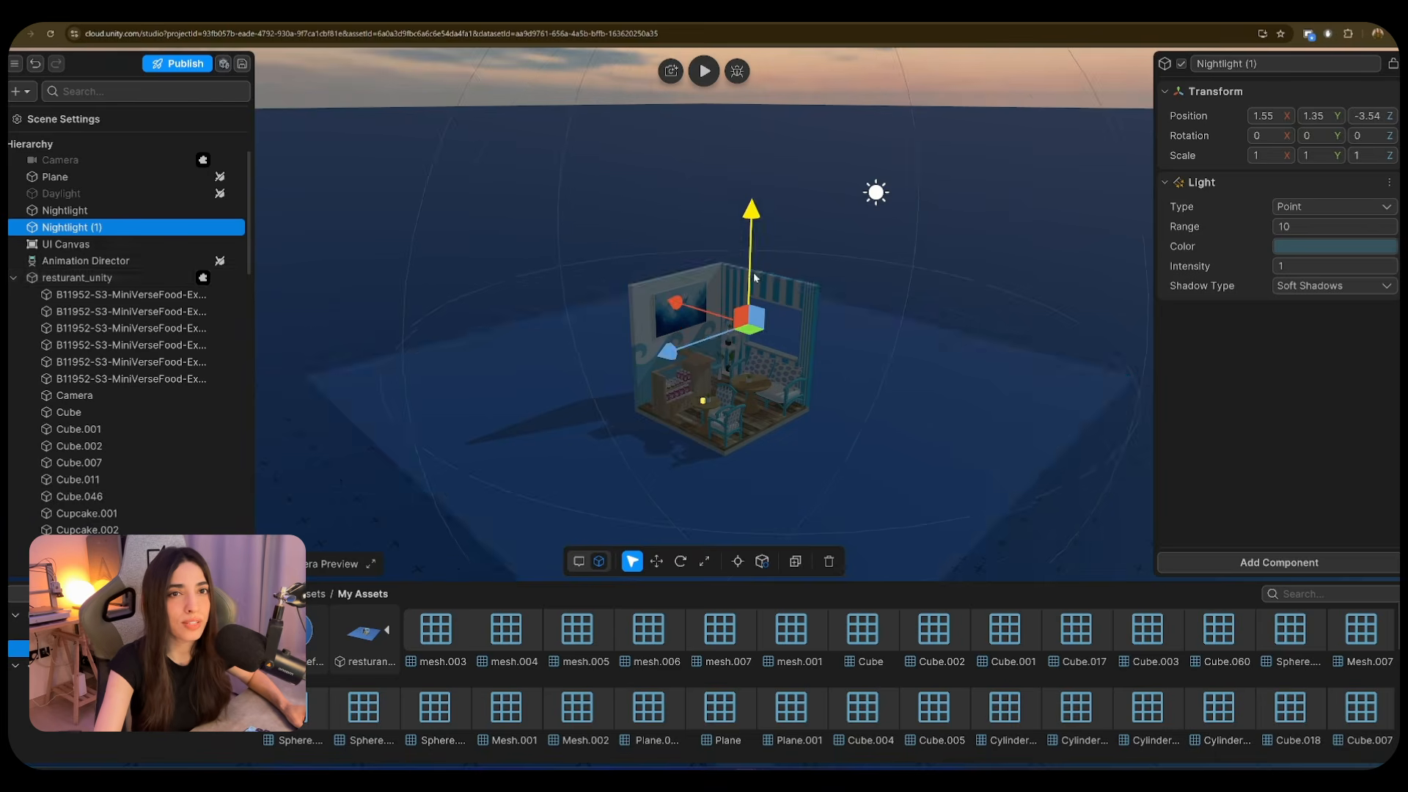
- Set the night point light to range 2 and yellow FFDF46FF, then open the Lamp script
{"action": "left_click_drag", "start_coordinate": [708, 307], "coordinate": [650, 352]}
{"action": "left_click", "coordinate": [1313, 227]}
{"action": "type", "text": "2"}
{"action": "key", "text": "Return"}
{"action": "left_click", "coordinate": [1296, 250]}
{"action": "left_click", "coordinate": [1093, 137]}
{"action": "mouse_move", "coordinate": [1067, 180]}
{"action": "left_mouse_down"}
{"action": "mouse_move", "coordinate": [1071, 152]}
{"action": "mouse_move", "coordinate": [1057, 186]}
{"action": "left_mouse_up"}
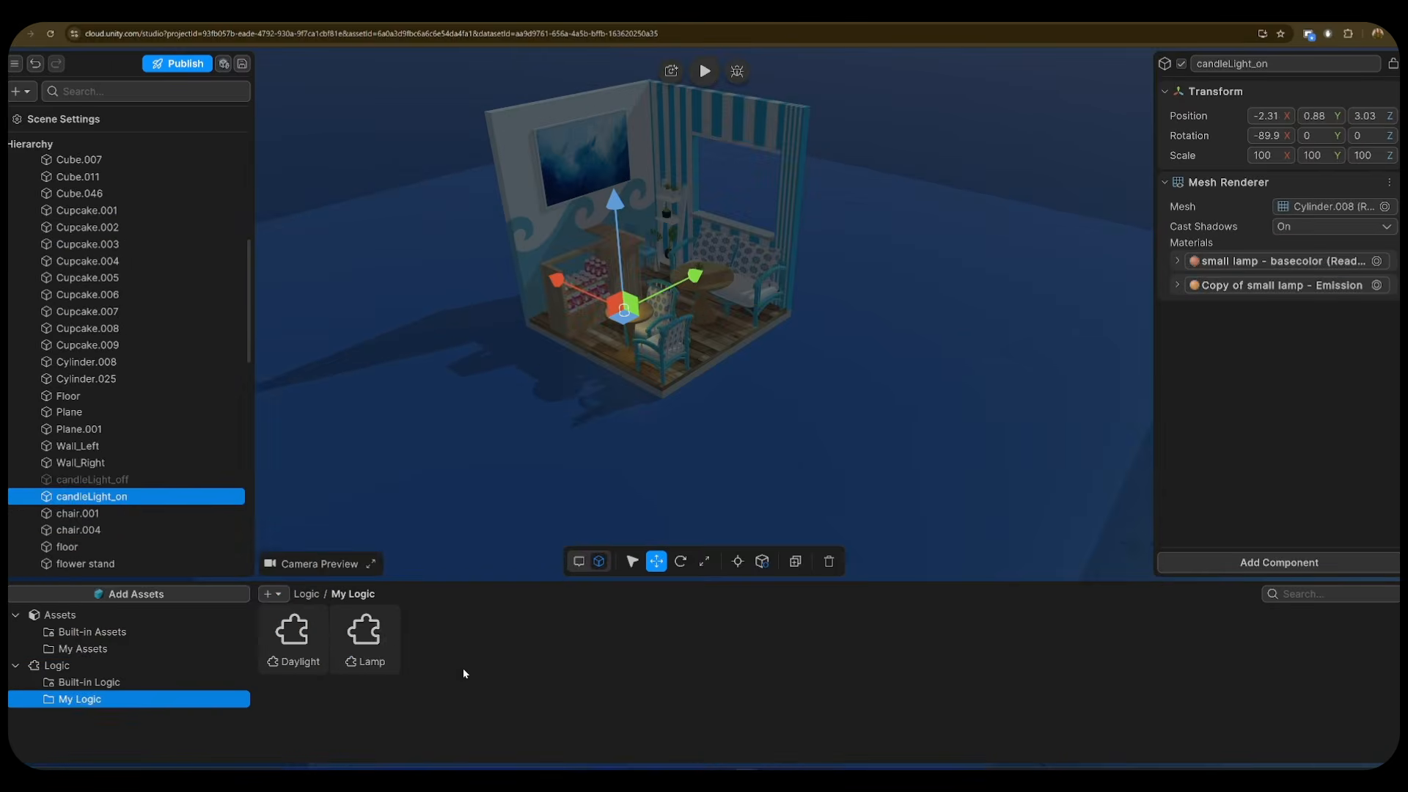
{"action": "double_click", "coordinate": [364, 635]}
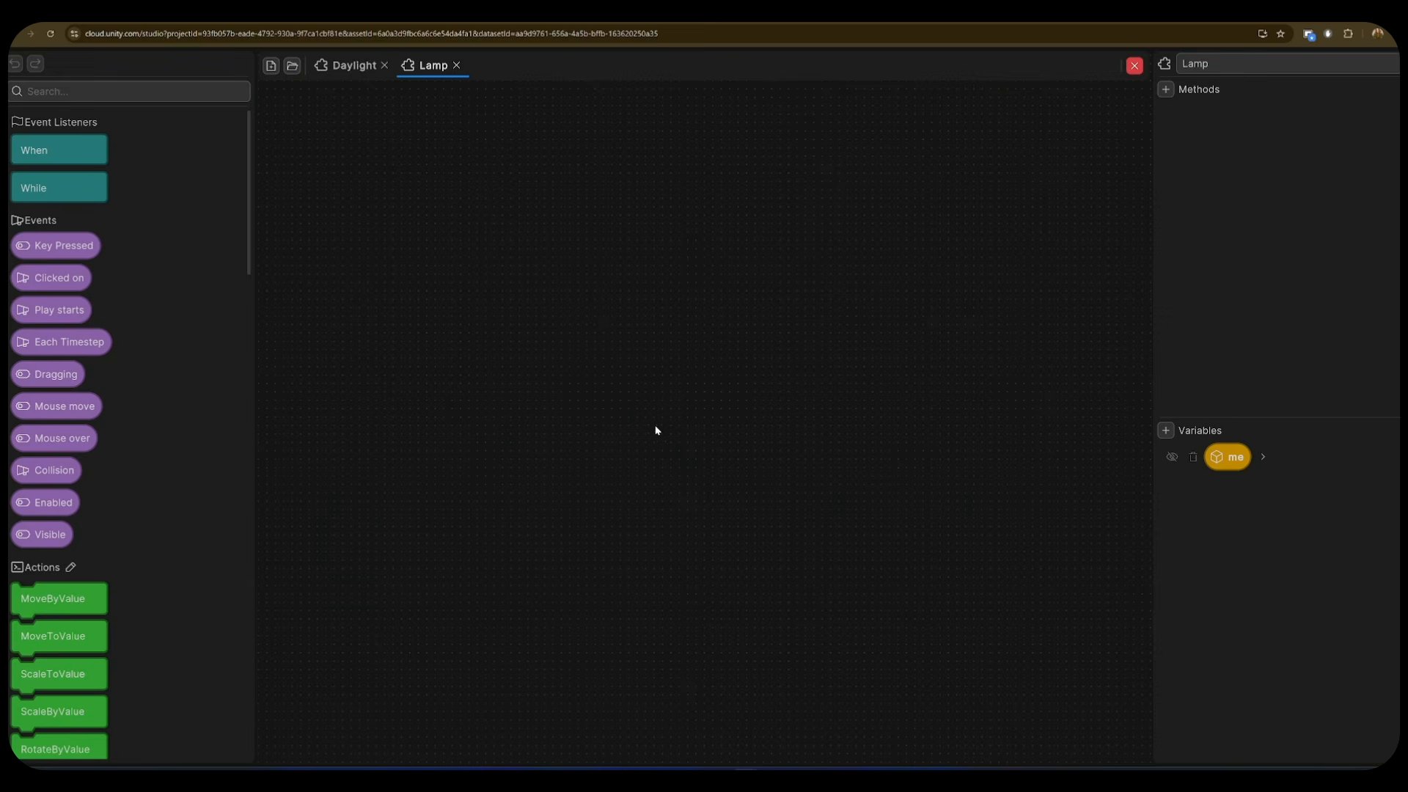
- Build a 'When me is clicked' event and create a global GameObject variable named Other
{"action": "left_click_drag", "start_coordinate": [46, 154], "coordinate": [578, 370]}
{"action": "left_click_drag", "start_coordinate": [1246, 456], "coordinate": [836, 462]}
{"action": "left_click_drag", "start_coordinate": [54, 279], "coordinate": [750, 401]}
{"action": "left_click", "coordinate": [1165, 430]}
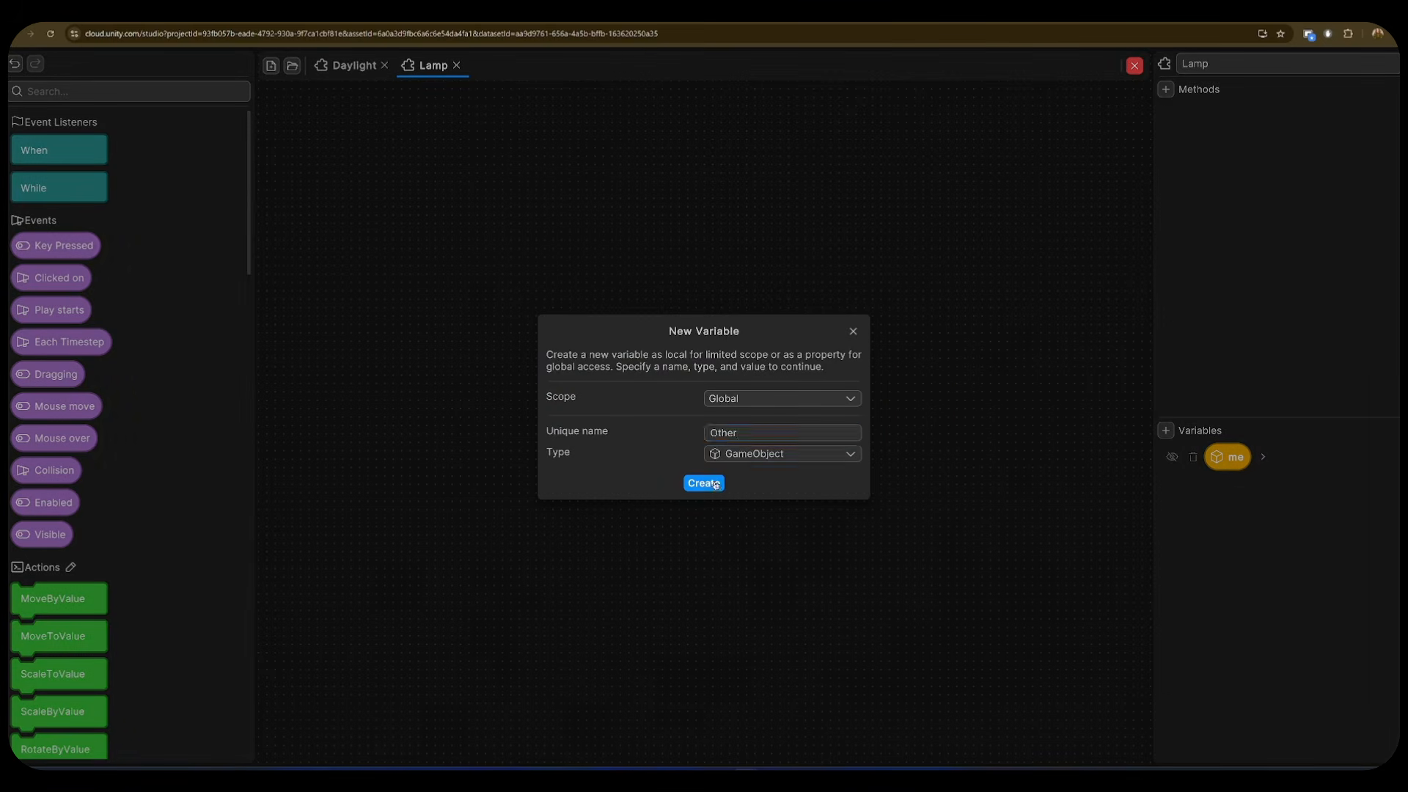
{"action": "left_click", "coordinate": [715, 484]}
- Add blocks setting Other active true and me's active state, then close the logic editor
{"action": "left_click", "coordinate": [1277, 489]}
{"action": "left_click_drag", "start_coordinate": [1255, 691], "coordinate": [814, 460]}
{"action": "scroll", "coordinate": [1246, 513], "scroll_direction": "up", "scroll_amount": 1}
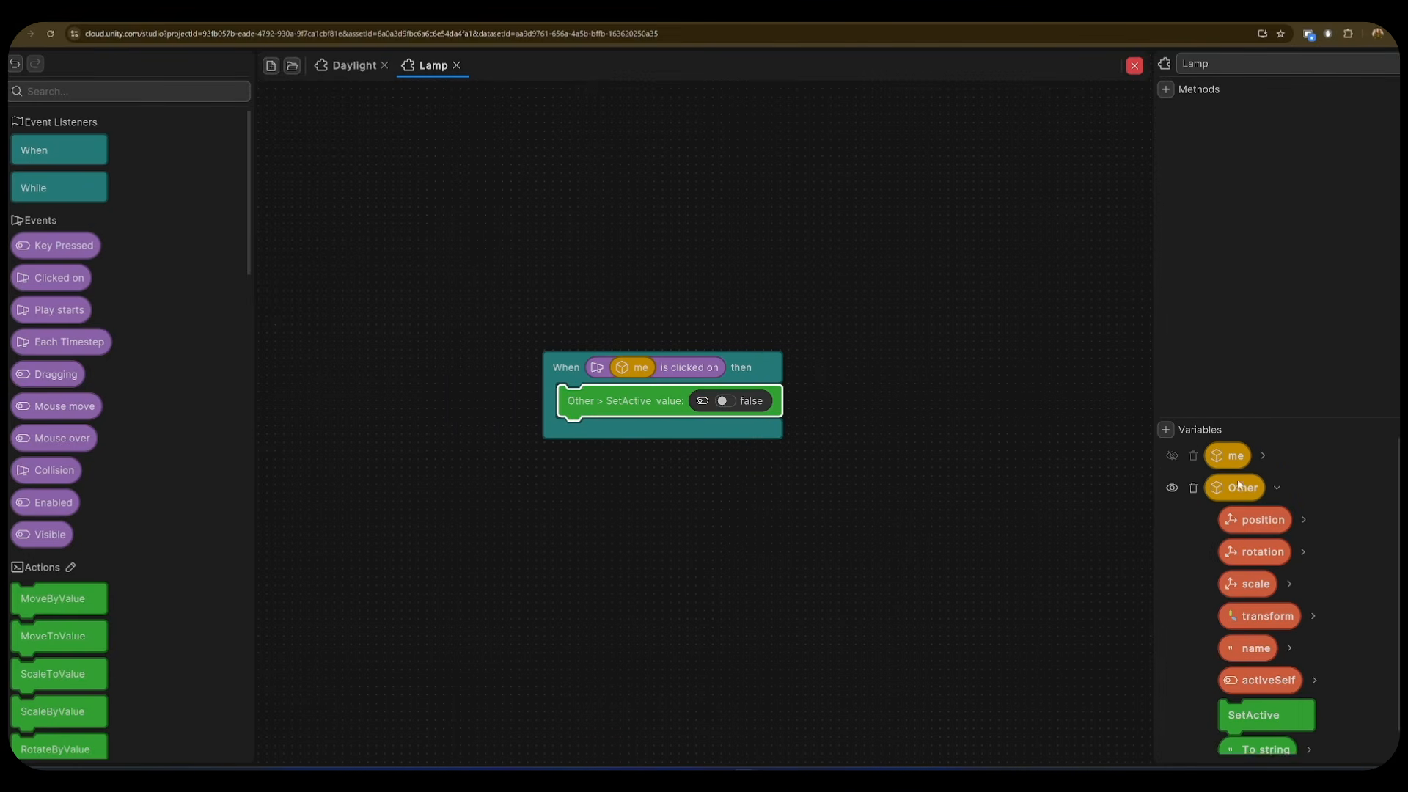
{"action": "left_click", "coordinate": [1262, 449]}
{"action": "left_click_drag", "start_coordinate": [1253, 676], "coordinate": [710, 432]}
{"action": "left_click", "coordinate": [724, 401]}
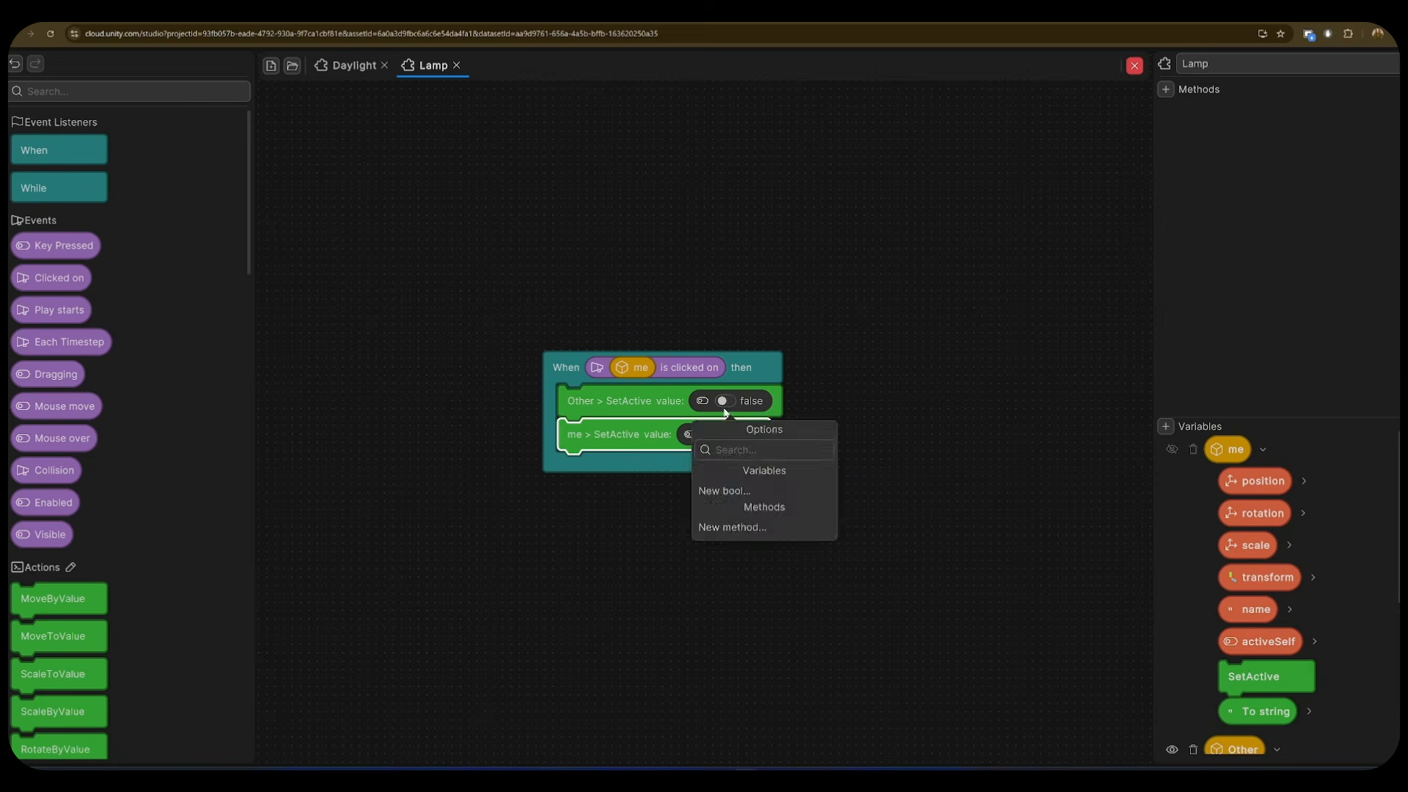
{"action": "left_click", "coordinate": [1134, 66]}
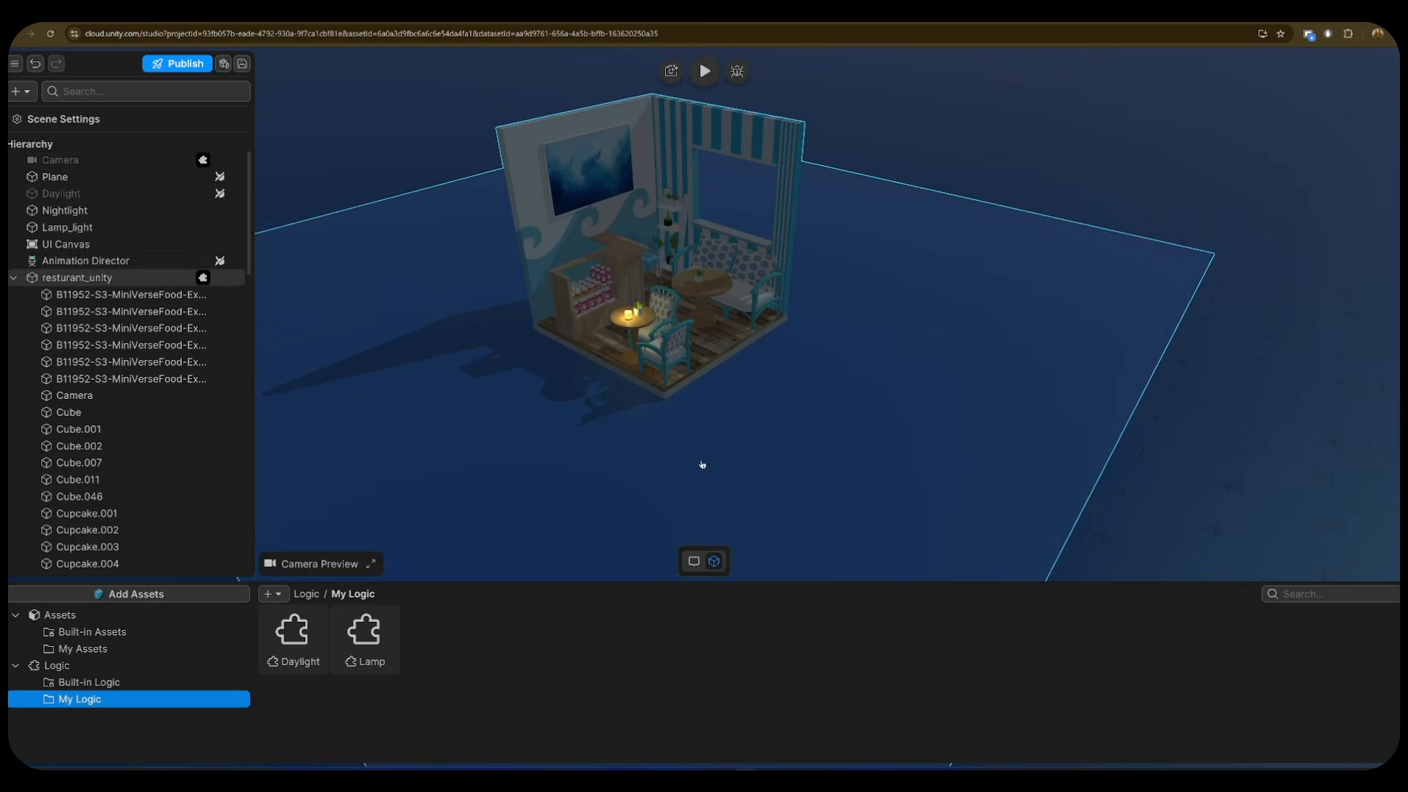
- Add a Box Collider component to candleLight_on
{"action": "scroll", "coordinate": [119, 376], "scroll_direction": "down", "scroll_amount": 5}
{"action": "left_click", "coordinate": [248, 496]}
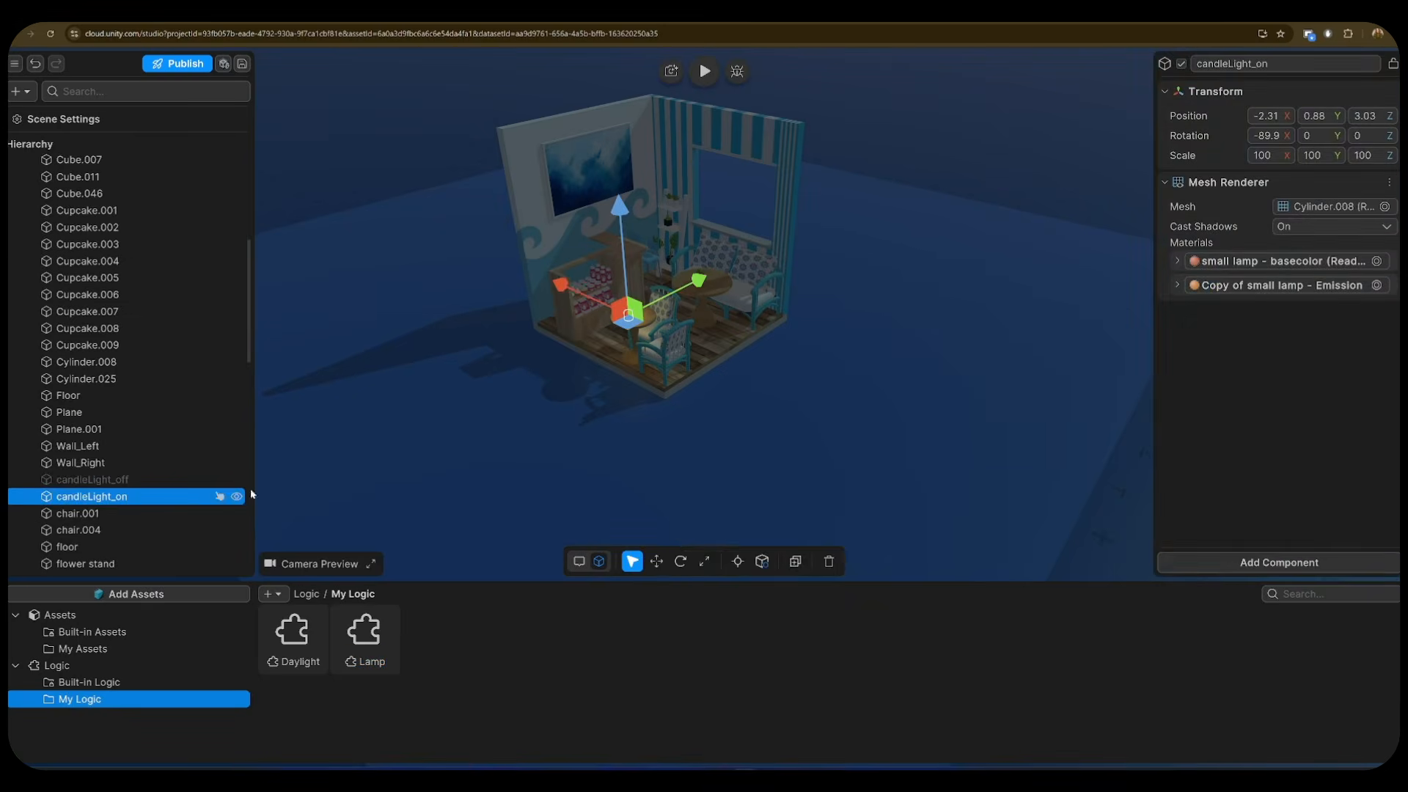
{"action": "left_click", "coordinate": [1295, 561]}
{"action": "left_click", "coordinate": [1217, 192]}
{"action": "left_click", "coordinate": [1278, 562]}
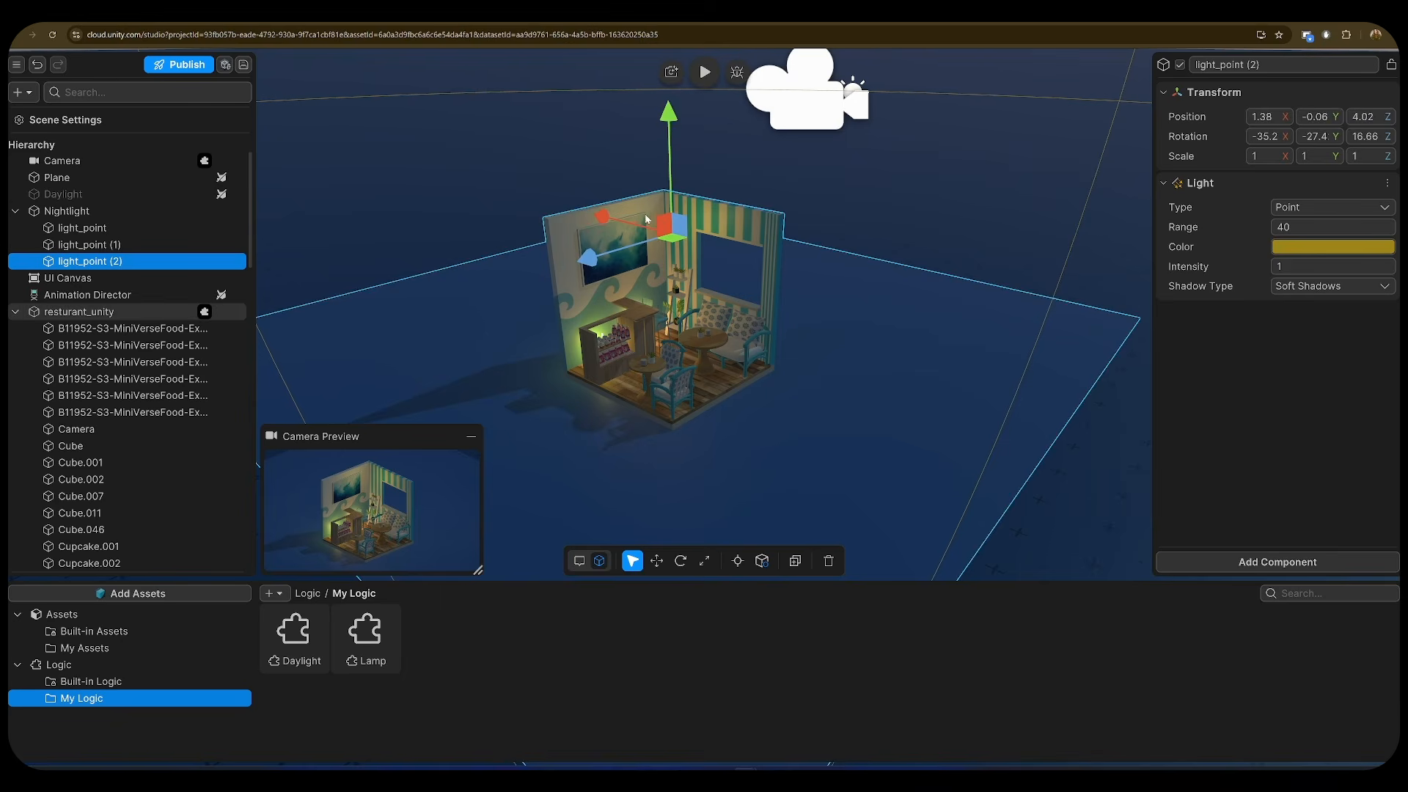
- Change the light_point (2) colour to purple 6C189D
{"action": "left_click_drag", "start_coordinate": [646, 218], "coordinate": [642, 216]}
{"action": "left_click", "coordinate": [1332, 246]}
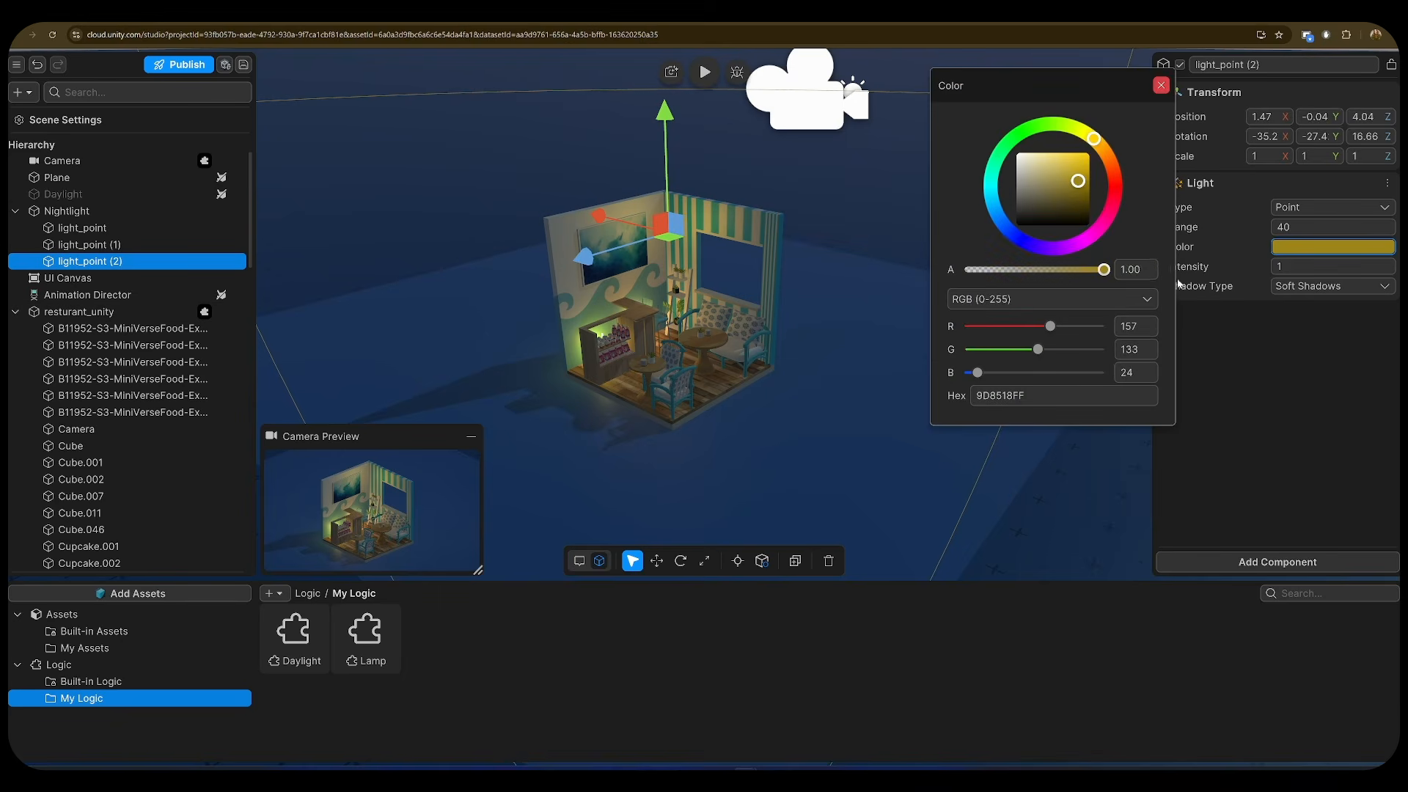
{"action": "left_click_drag", "start_coordinate": [1106, 156], "coordinate": [1111, 164]}
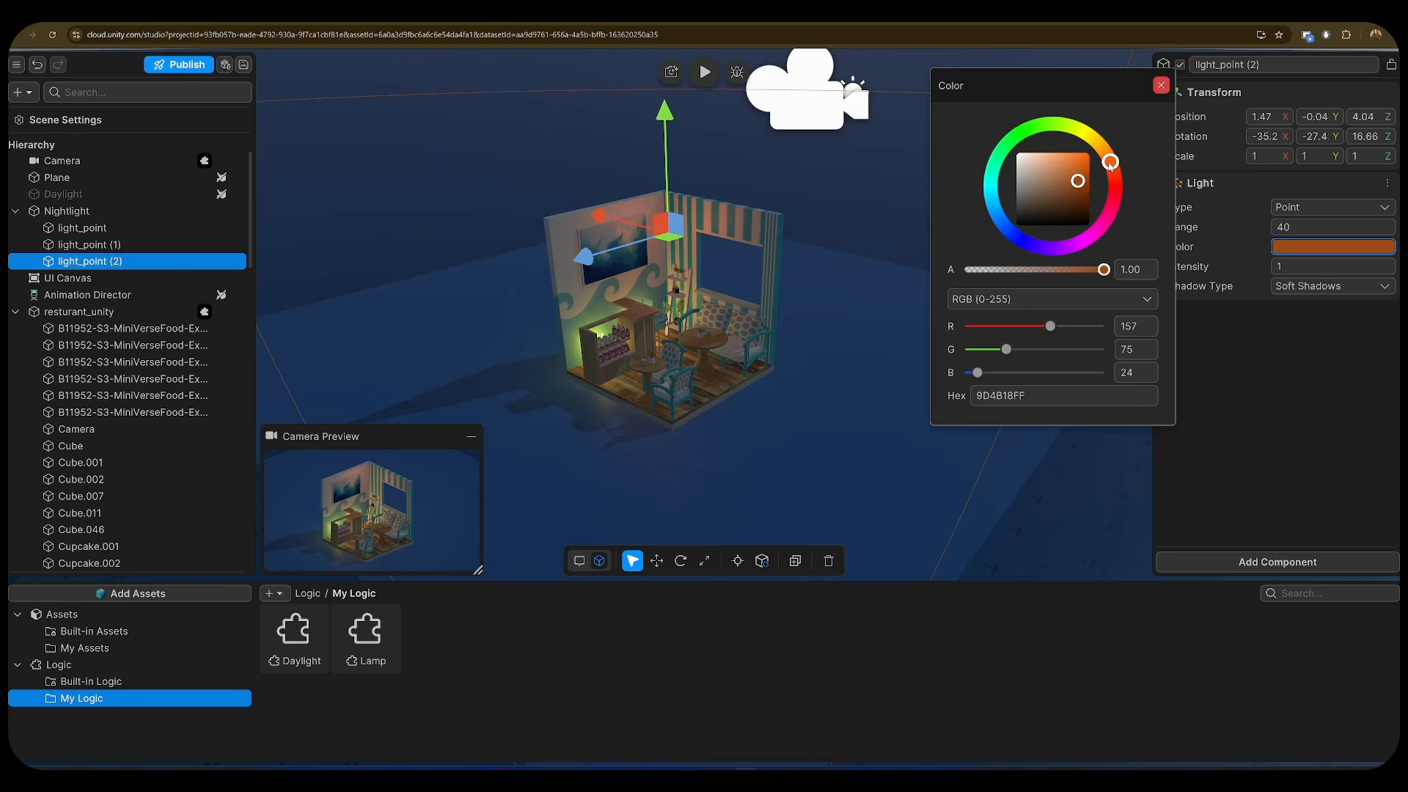
{"action": "left_click", "coordinate": [1062, 248]}
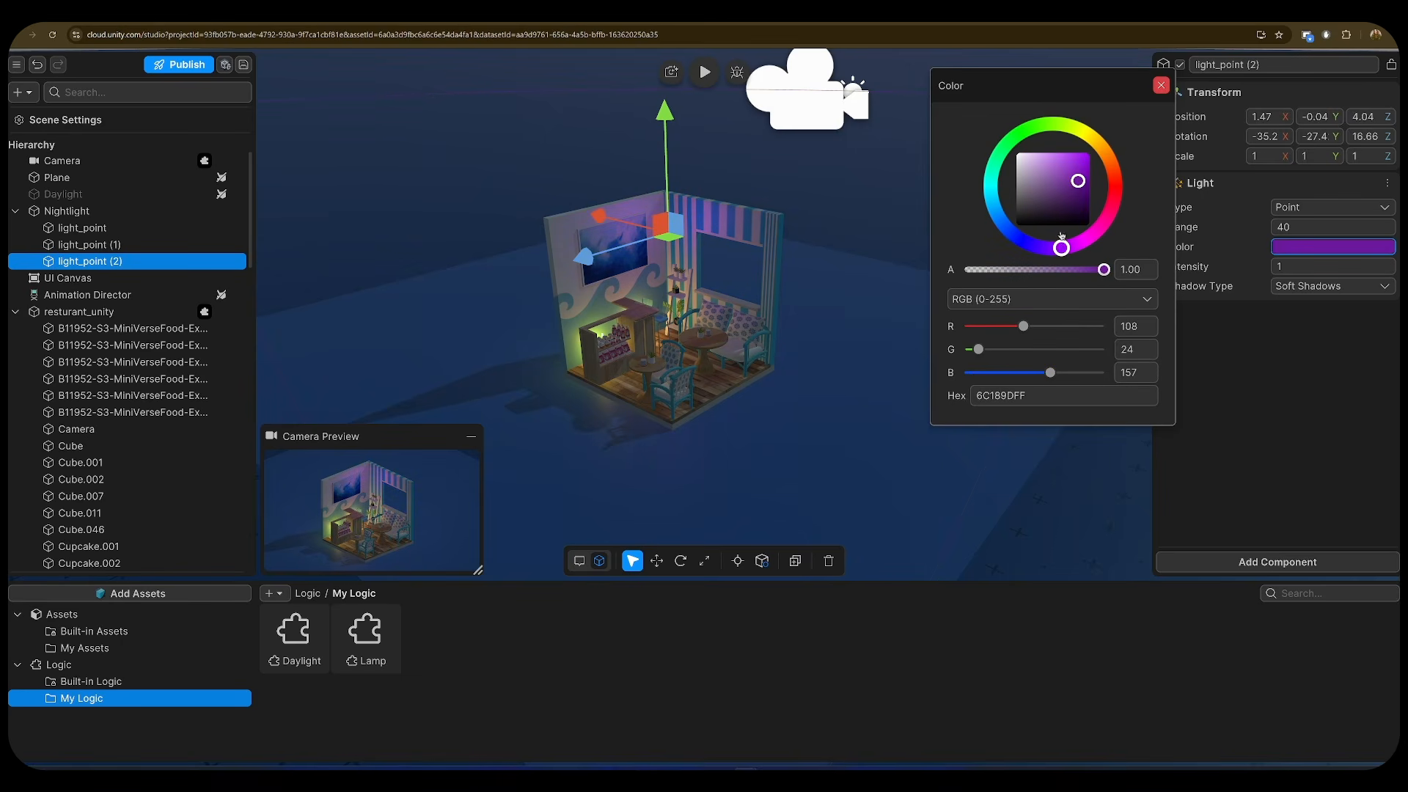
{"action": "left_click_drag", "start_coordinate": [1071, 175], "coordinate": [1068, 174]}
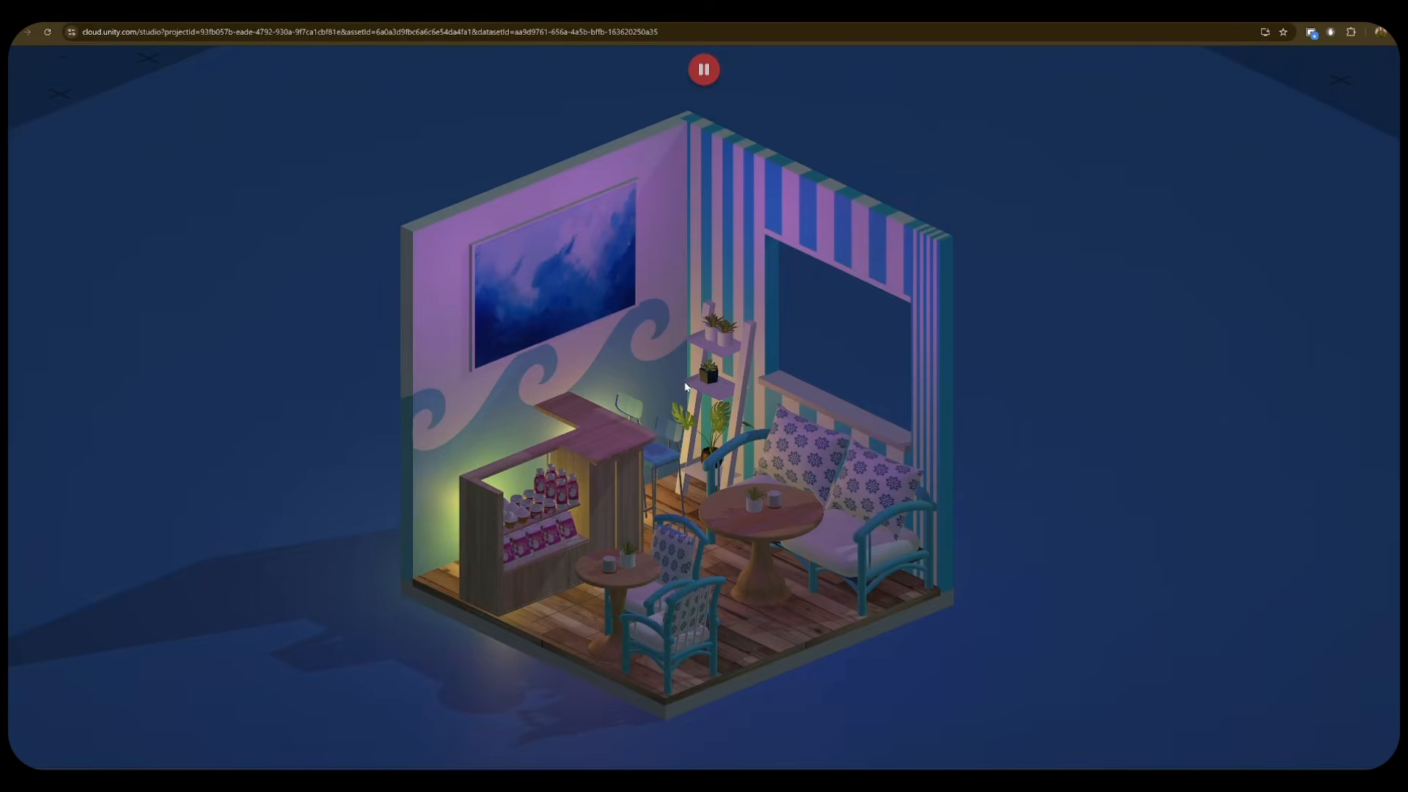
{"action": "left_click", "coordinate": [610, 567]}
{"action": "left_click", "coordinate": [780, 503]}
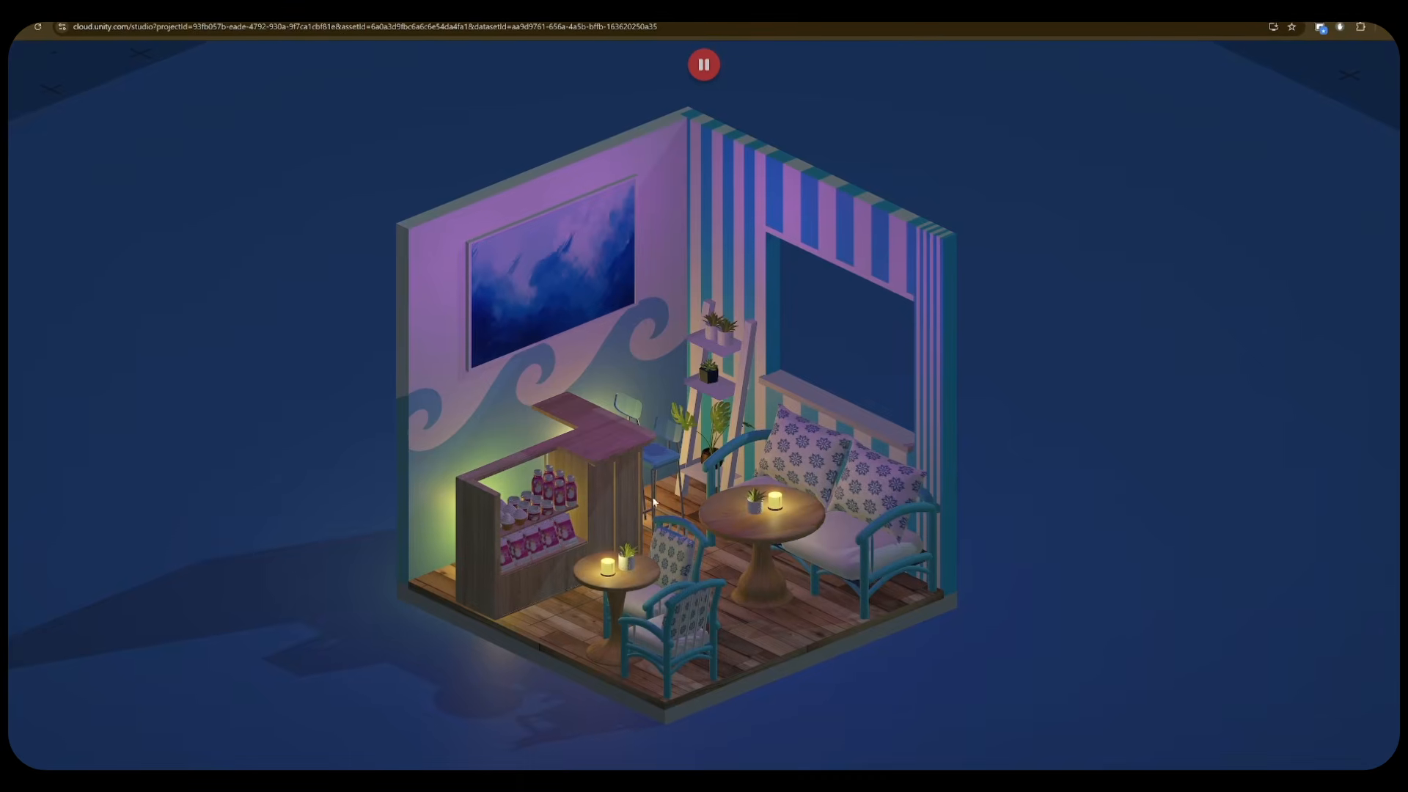
{"action": "left_click", "coordinate": [706, 194]}
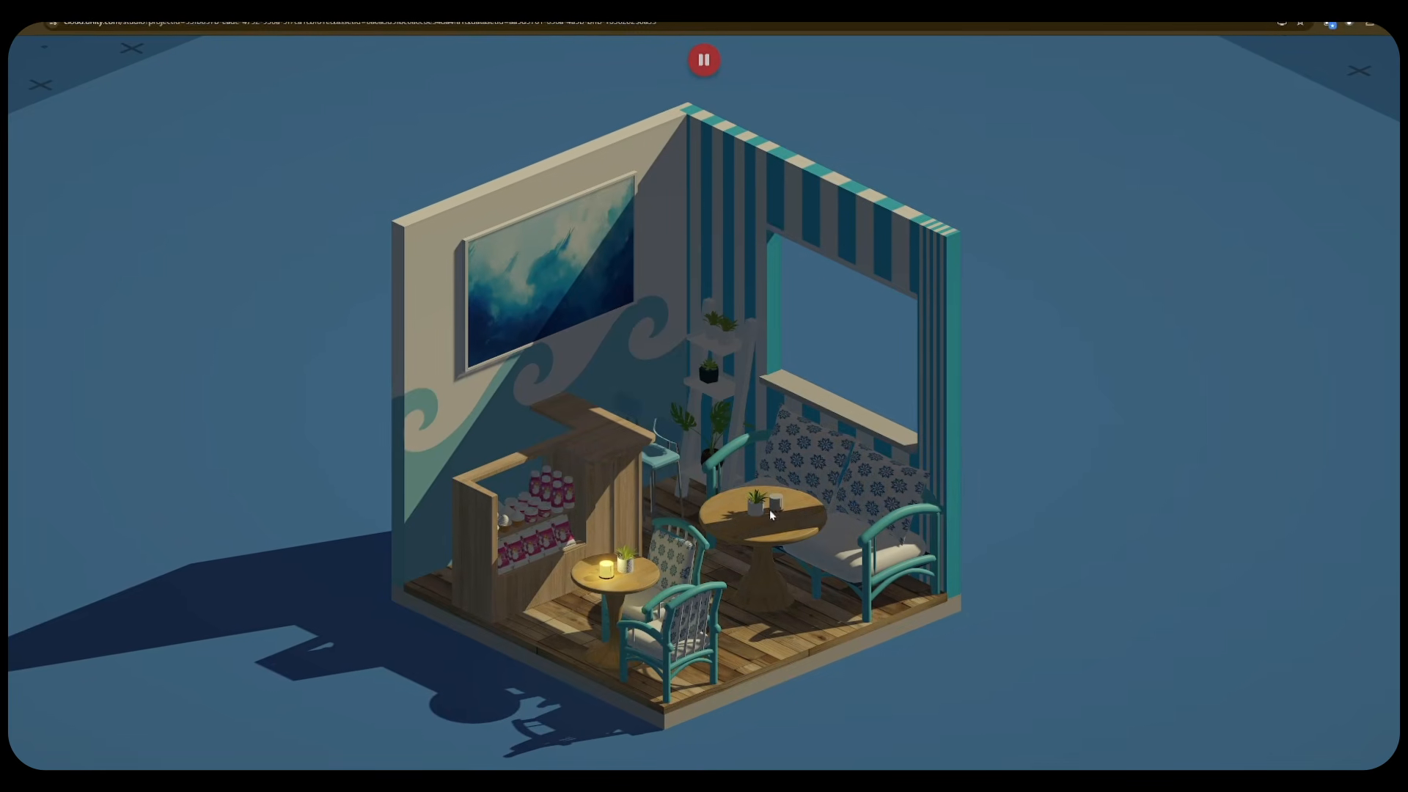
{"action": "left_click", "coordinate": [674, 257]}
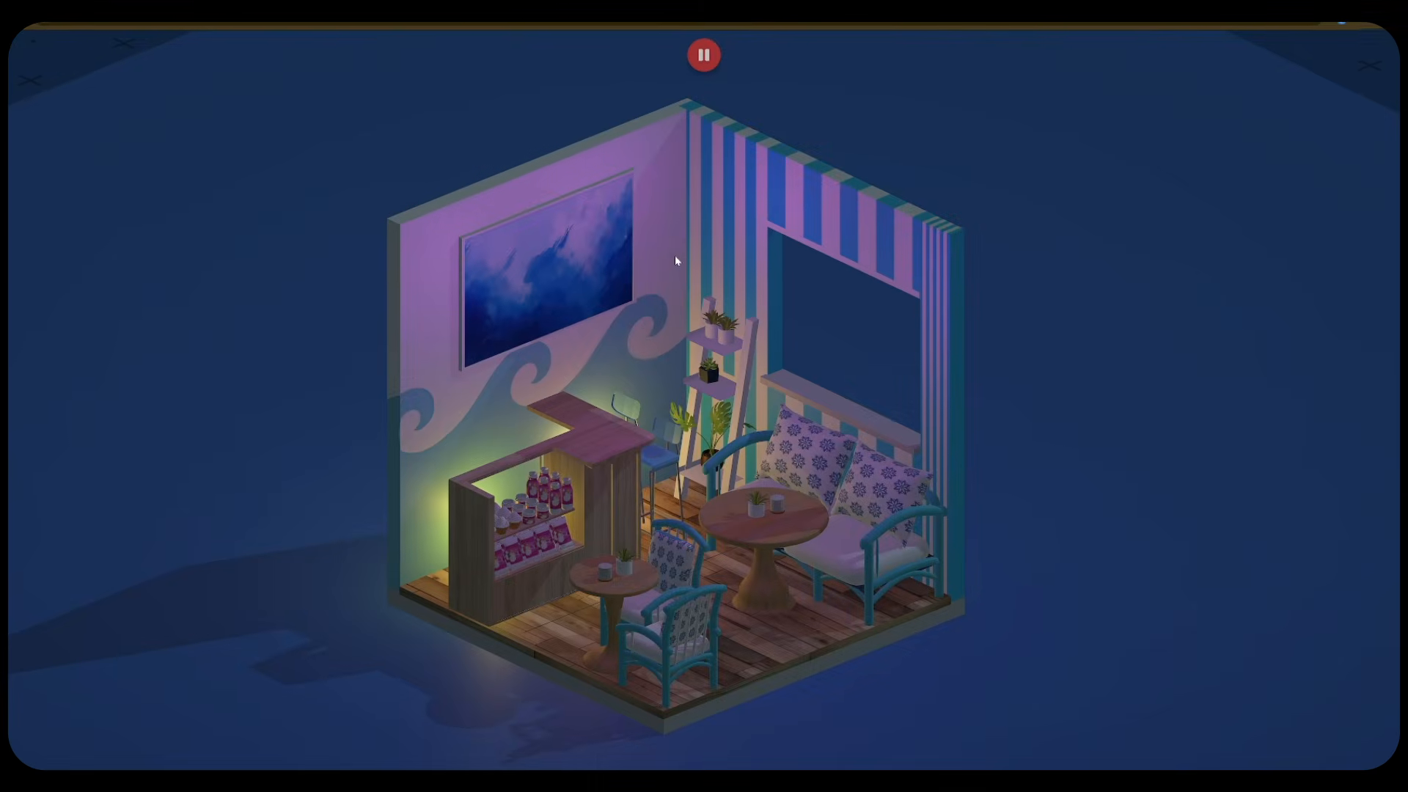